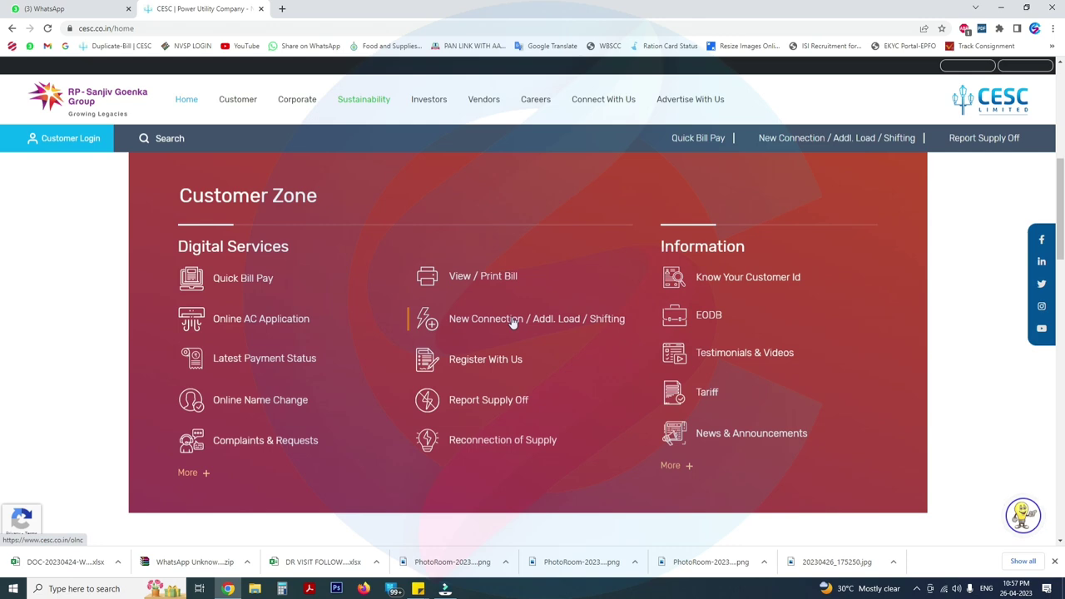
Step: Open the New Connection / Addl. Load / Shifting service from the Customer Zone's digital services
click(494, 325)
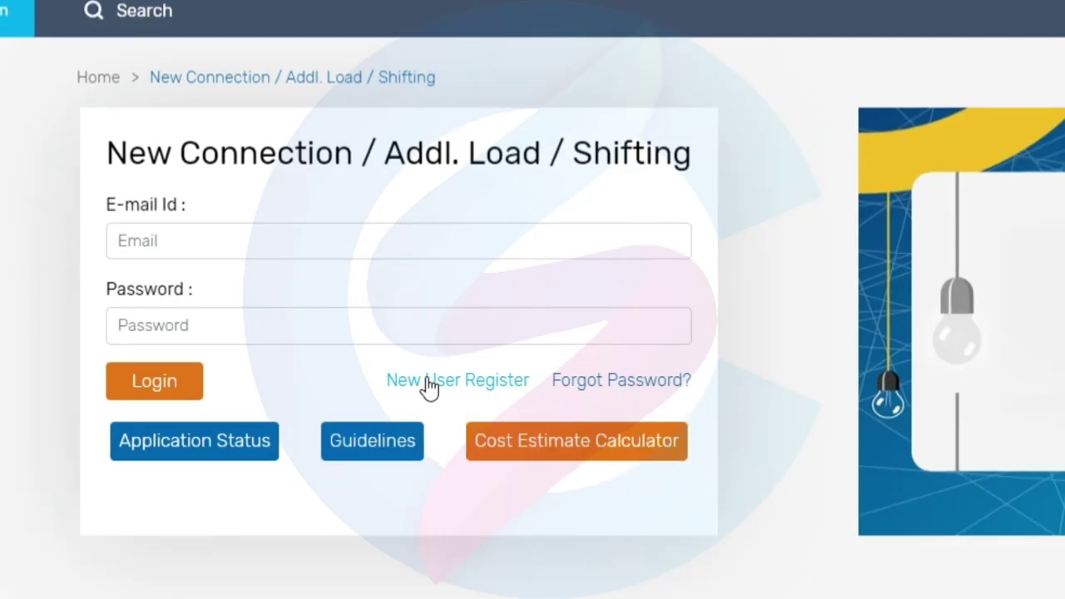
Step: Open the new user registration form, look through its required fields and return to the login page
click(429, 382)
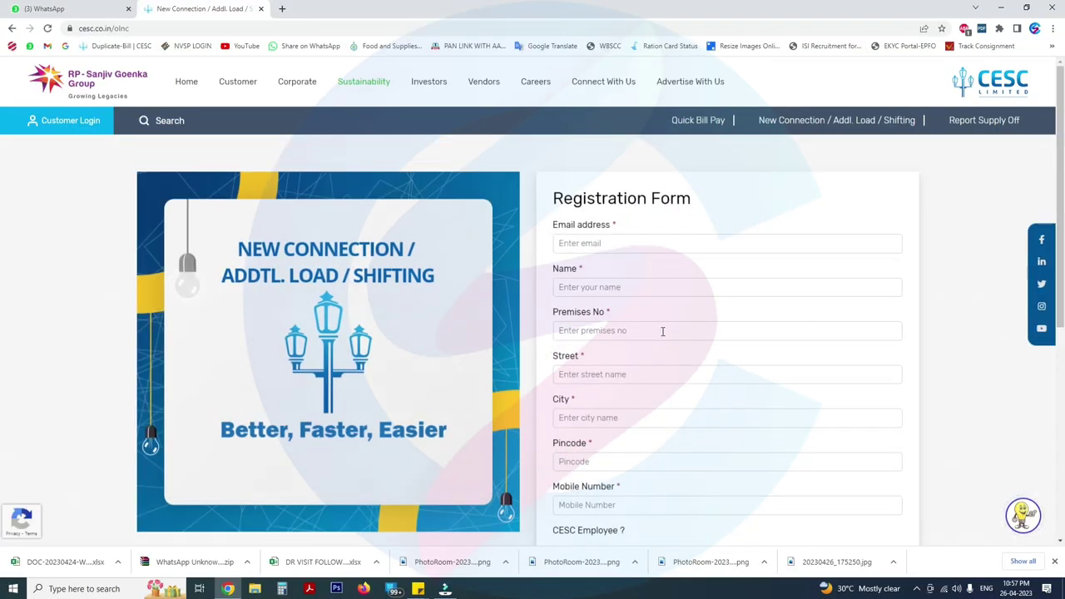
scroll(666, 341, down, 3)
scroll(696, 375, up, 3)
scroll(509, 367, down, 1)
scroll(440, 269, up, 1)
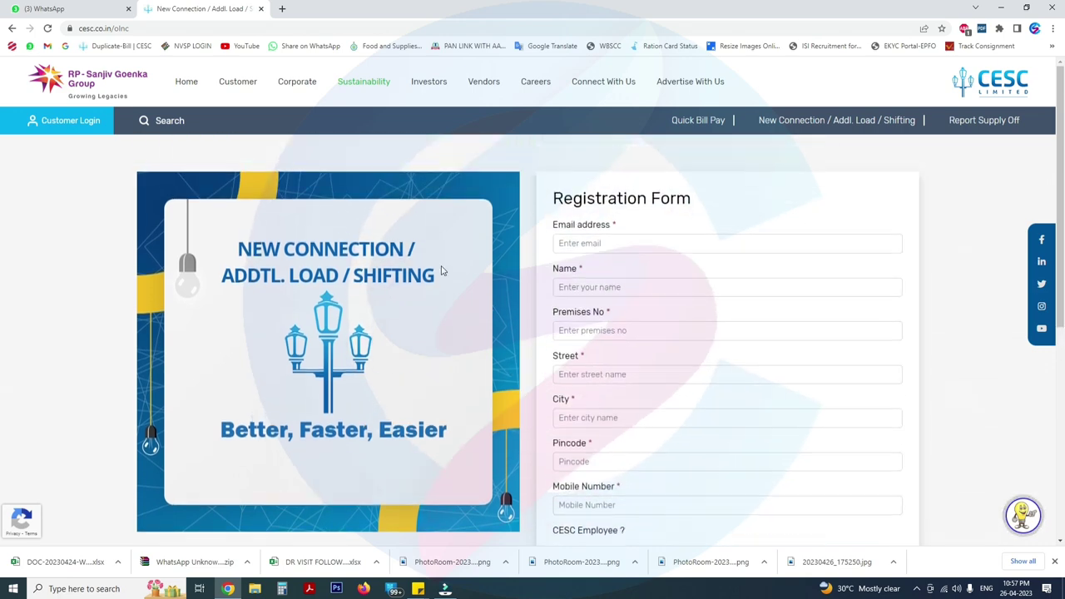
click(13, 30)
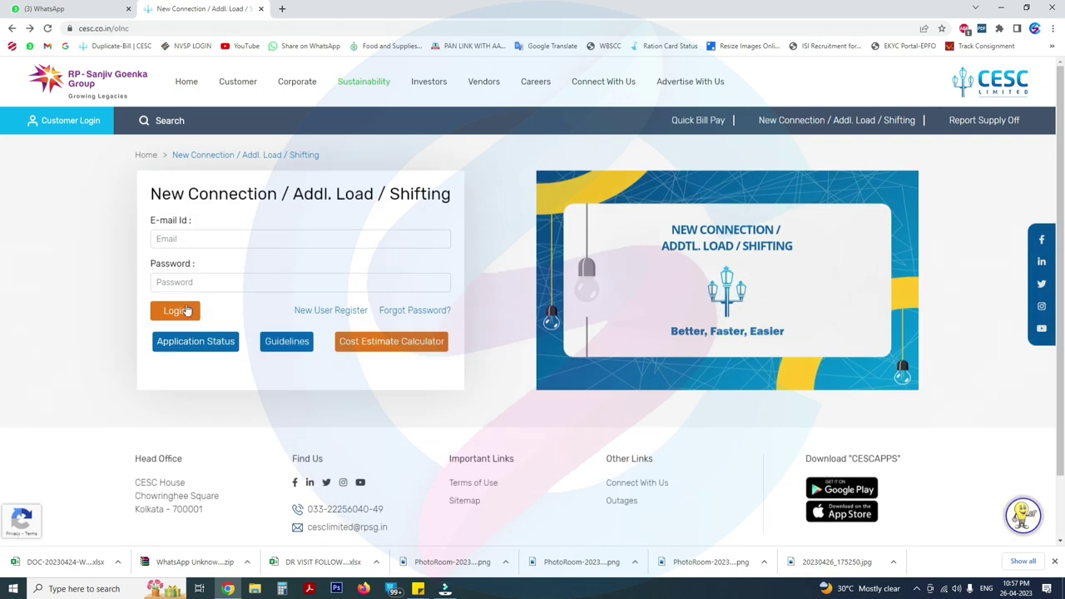
Step: Fill in the saved account e-mail and password and log in to the New Connection service
click(175, 239)
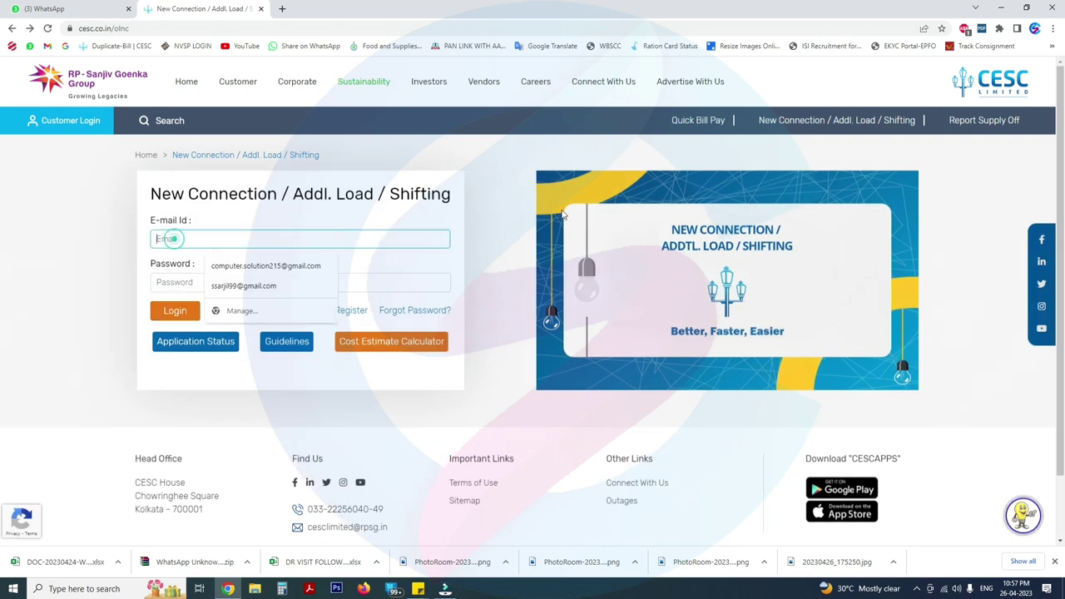
click(222, 287)
click(190, 320)
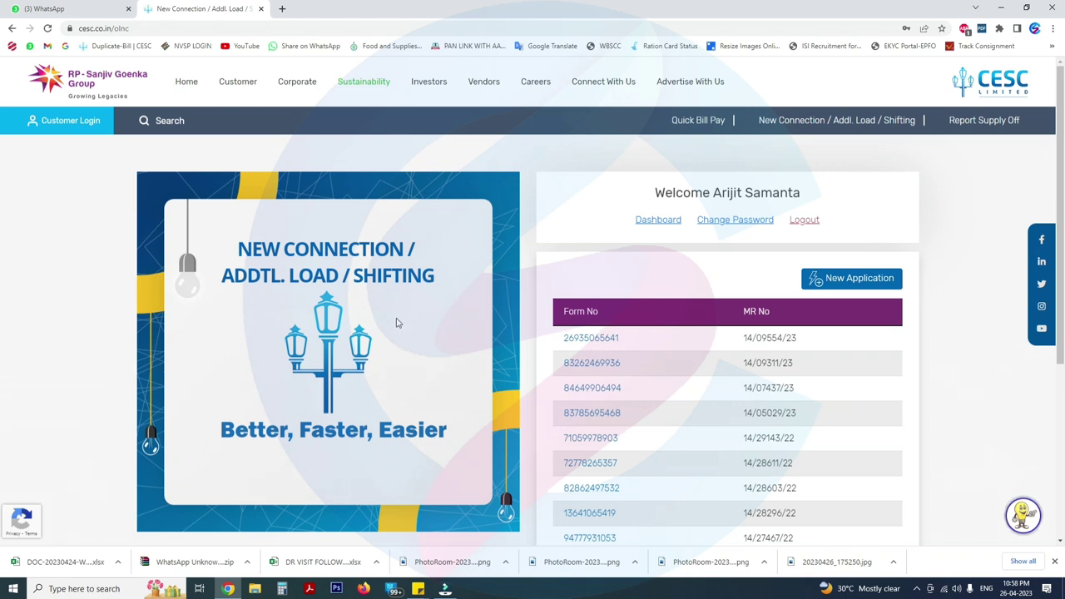
Step: Look over the list of submitted applications on the dashboard and start a new application
scroll(671, 435, down, 1)
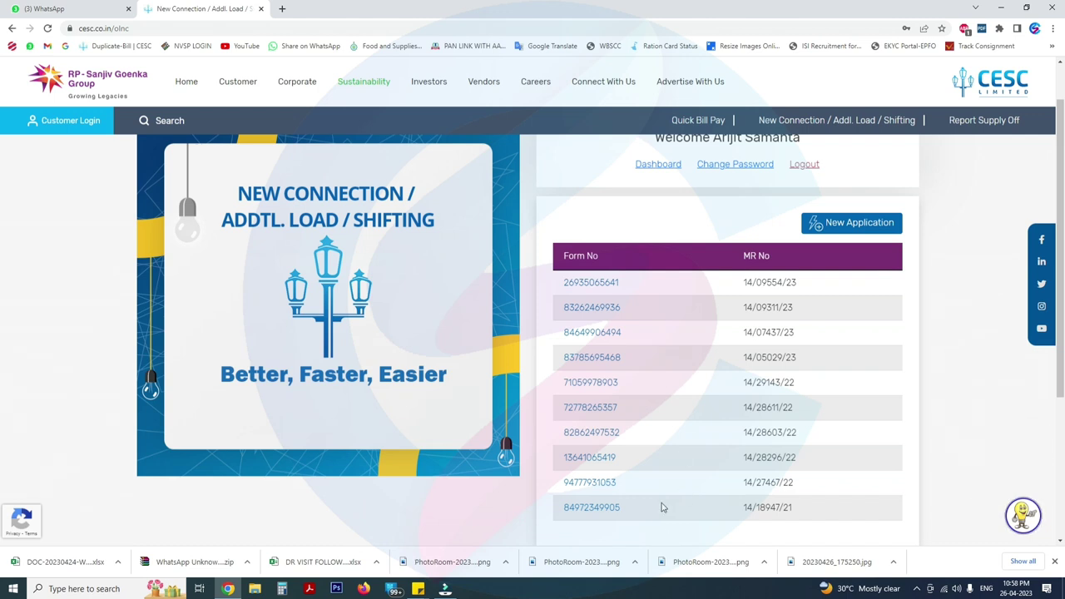
scroll(649, 304, up, 1)
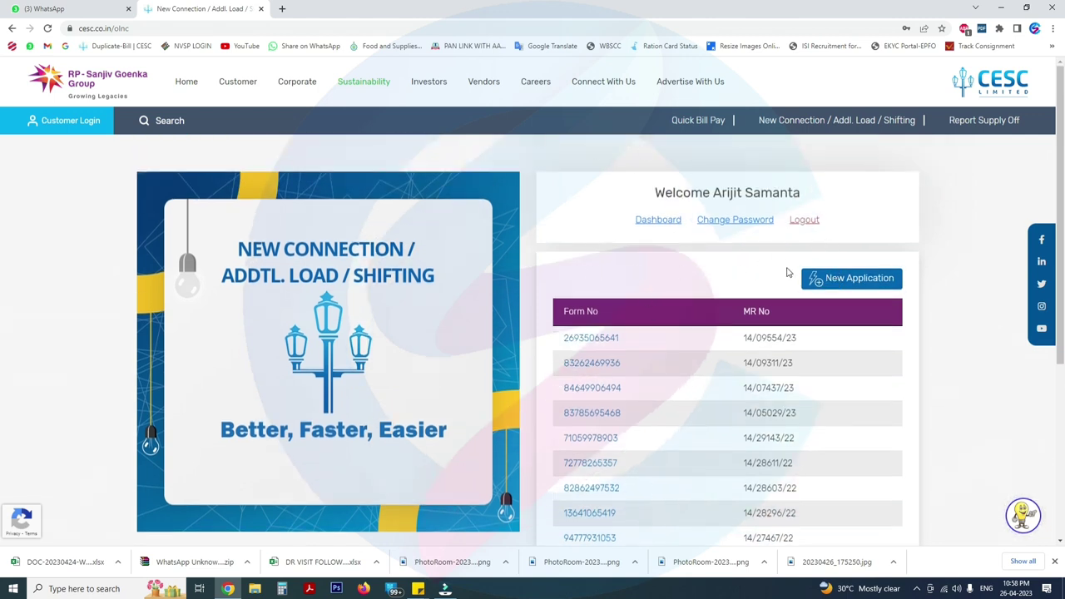
click(865, 283)
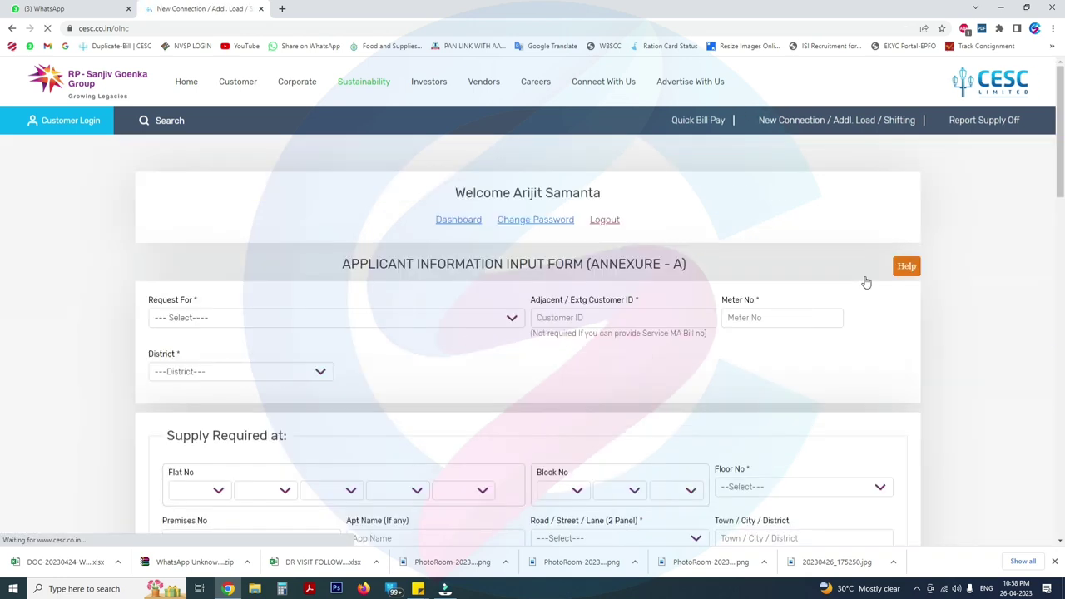
Step: Set the Request For type of the applicant information form to New Meter (where supply exists)
scroll(444, 384, down, 1)
scroll(416, 416, down, 2)
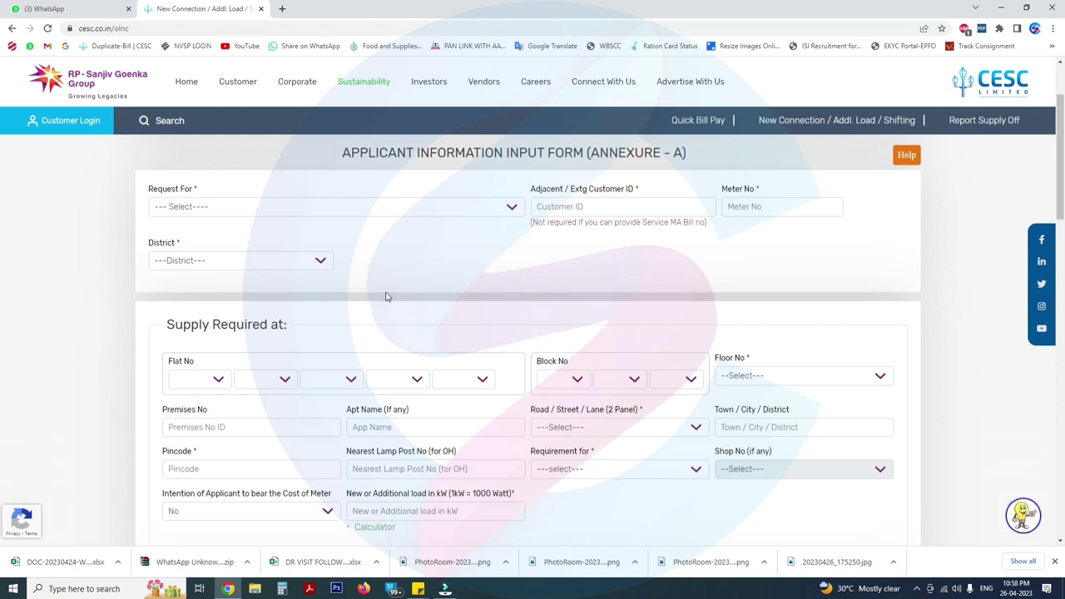
click(341, 208)
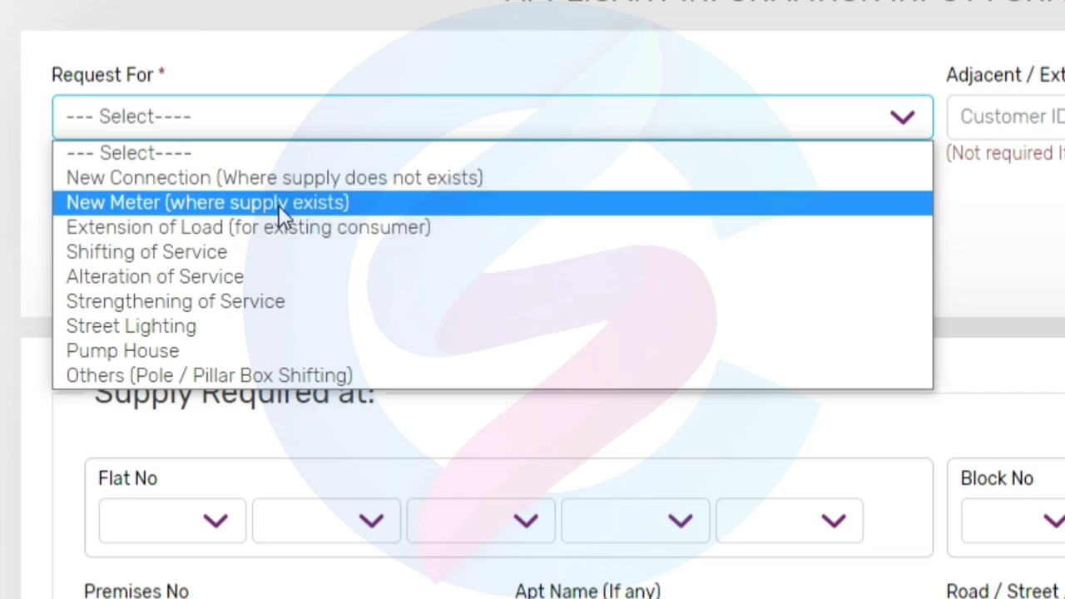
click(188, 205)
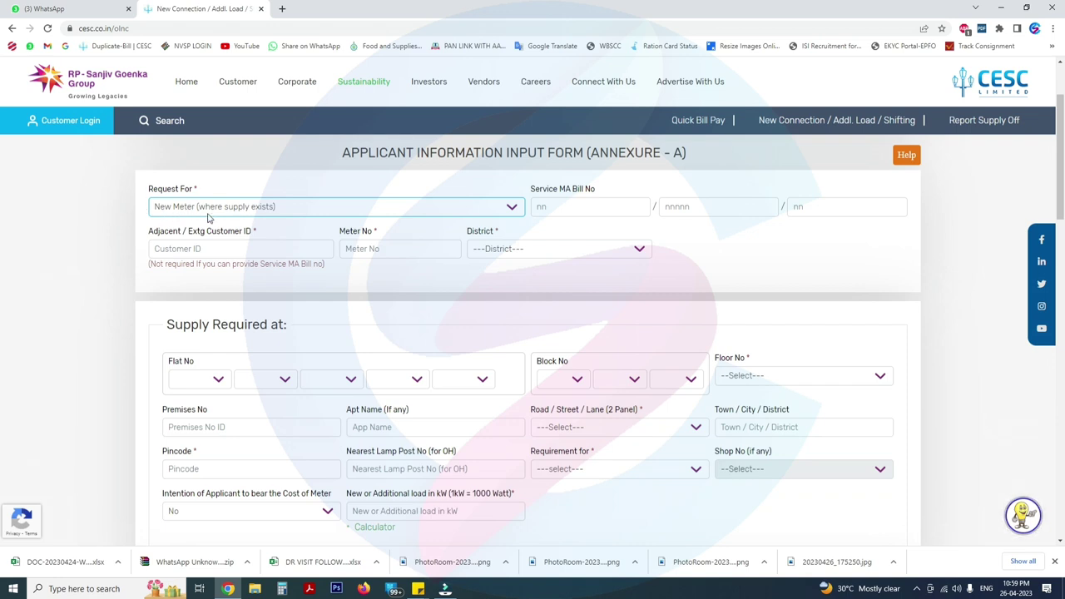
click(366, 180)
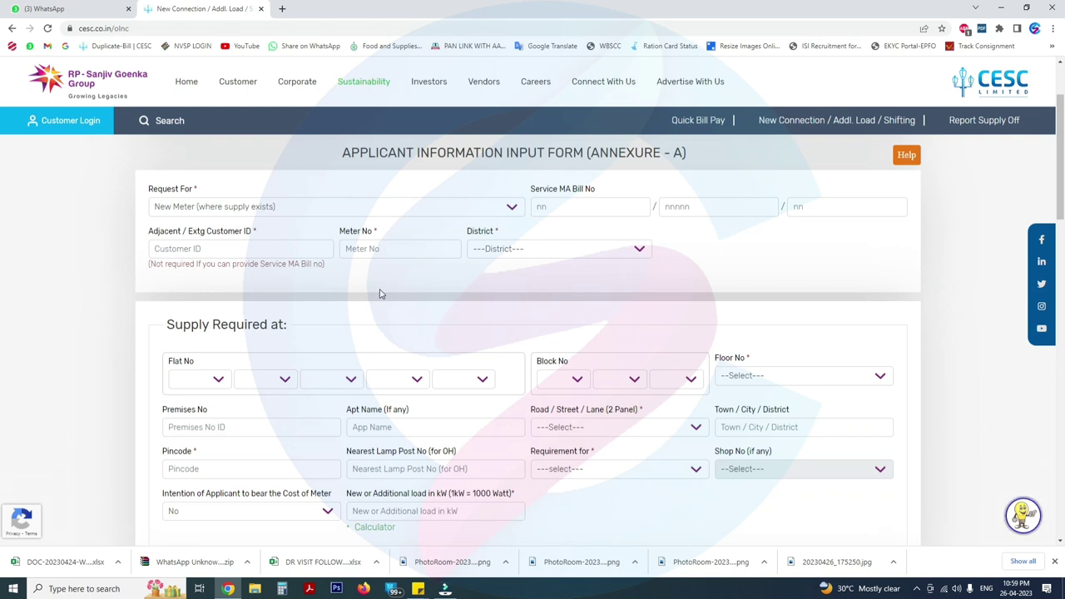
Step: Enter the adjacent or existing customer ID and meter number, and set the district to WEST SUBURBAN
click(237, 254)
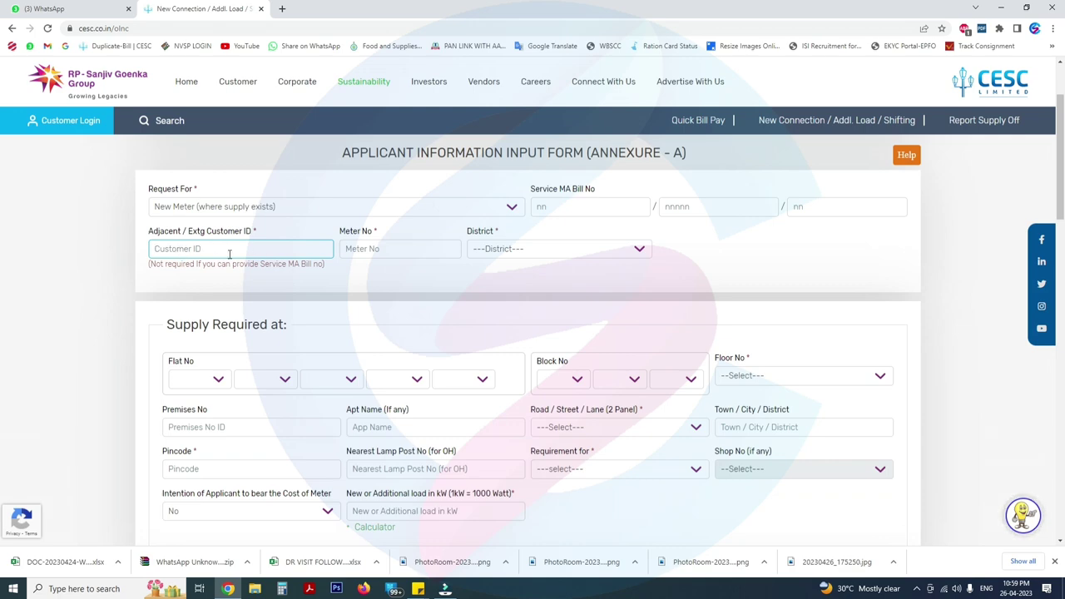
key(ctrl+v)
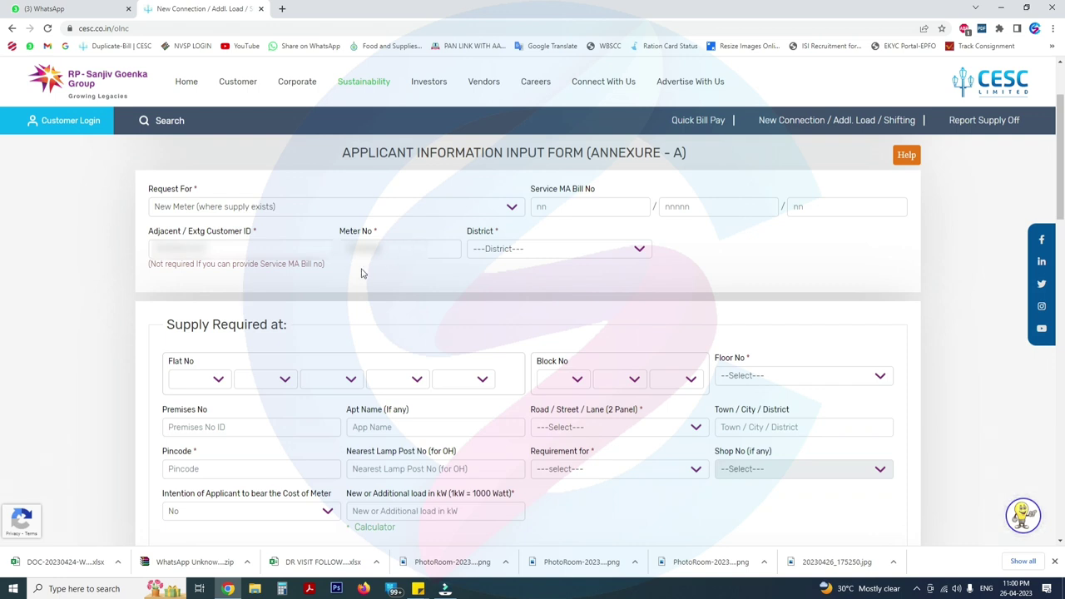
click(541, 249)
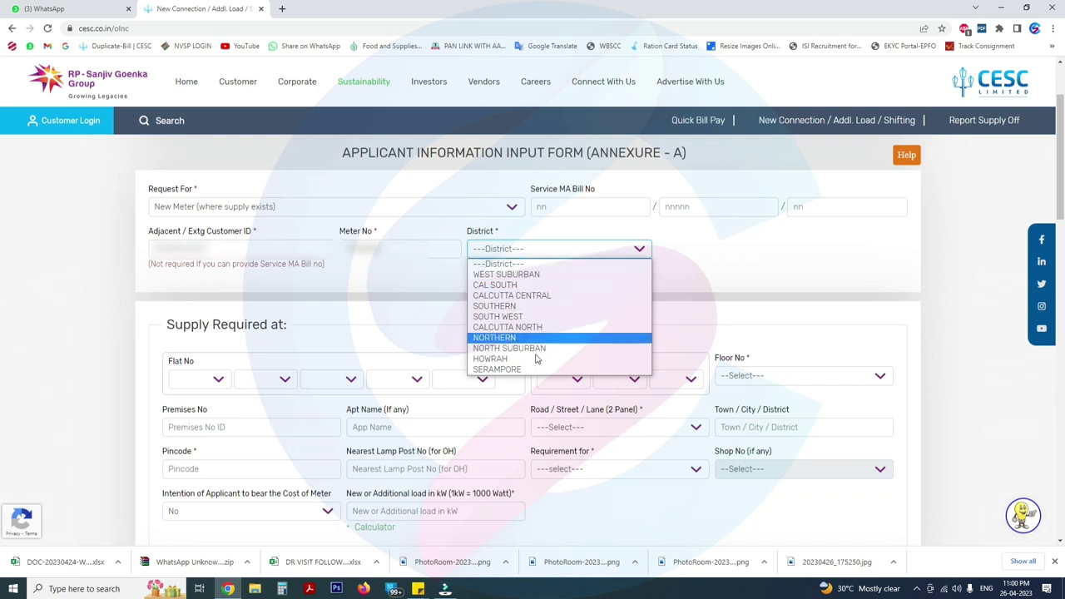
click(515, 277)
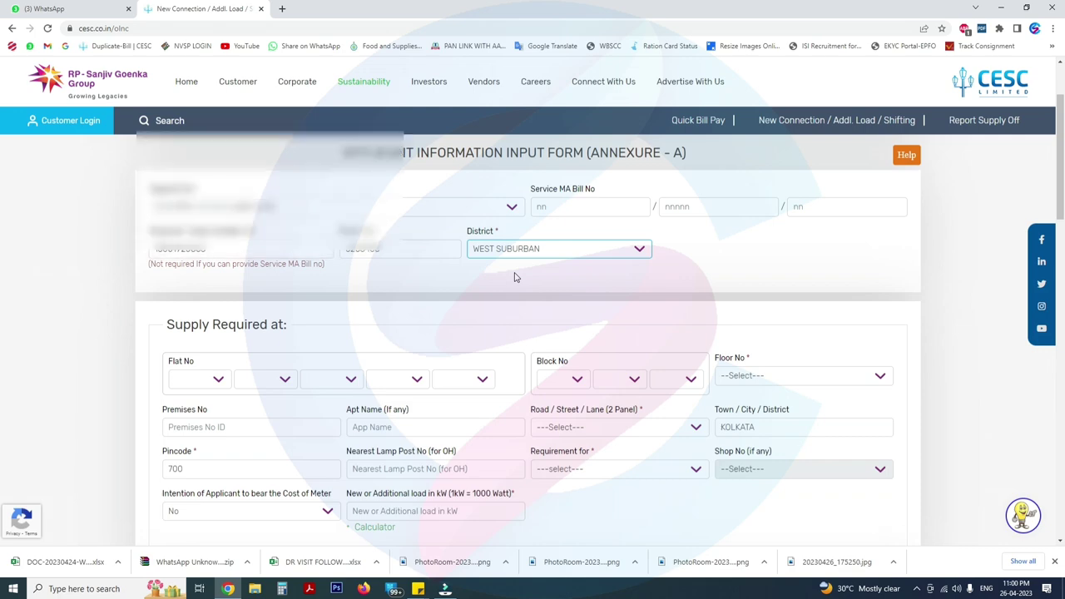
Step: Set the first two Flat No characters of the supply address to 3 and 2, leaving the remaining ones blank
scroll(170, 310, down, 1)
scroll(179, 300, down, 1)
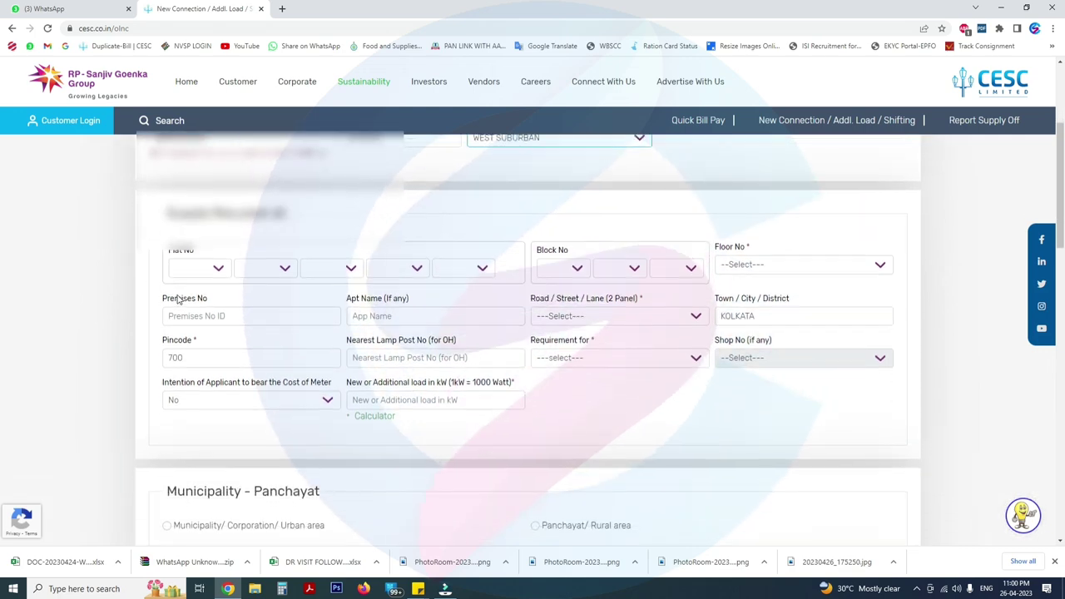
scroll(185, 233, down, 1)
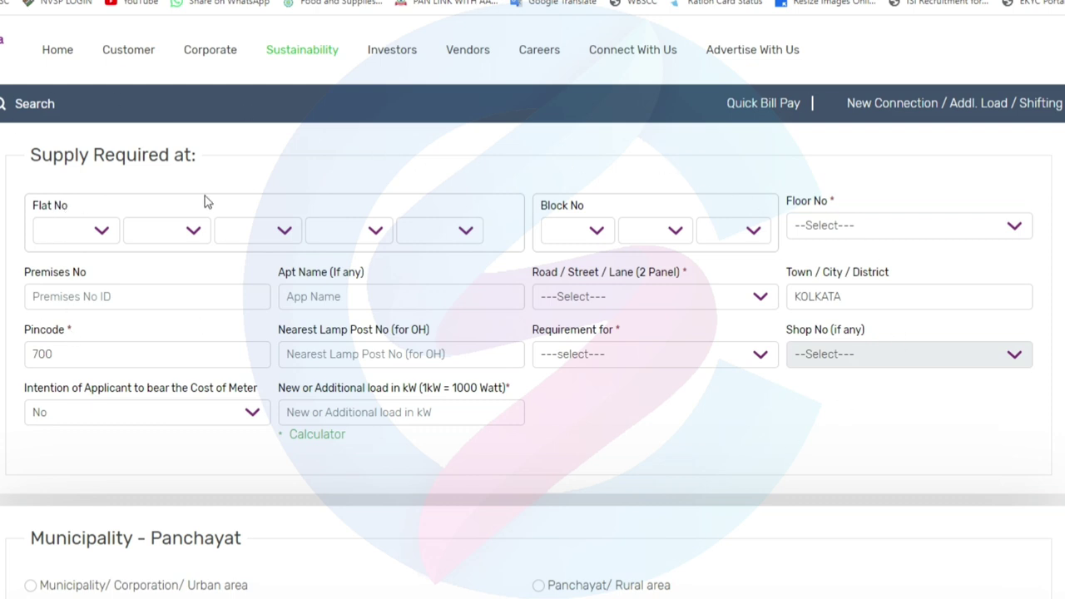
click(99, 234)
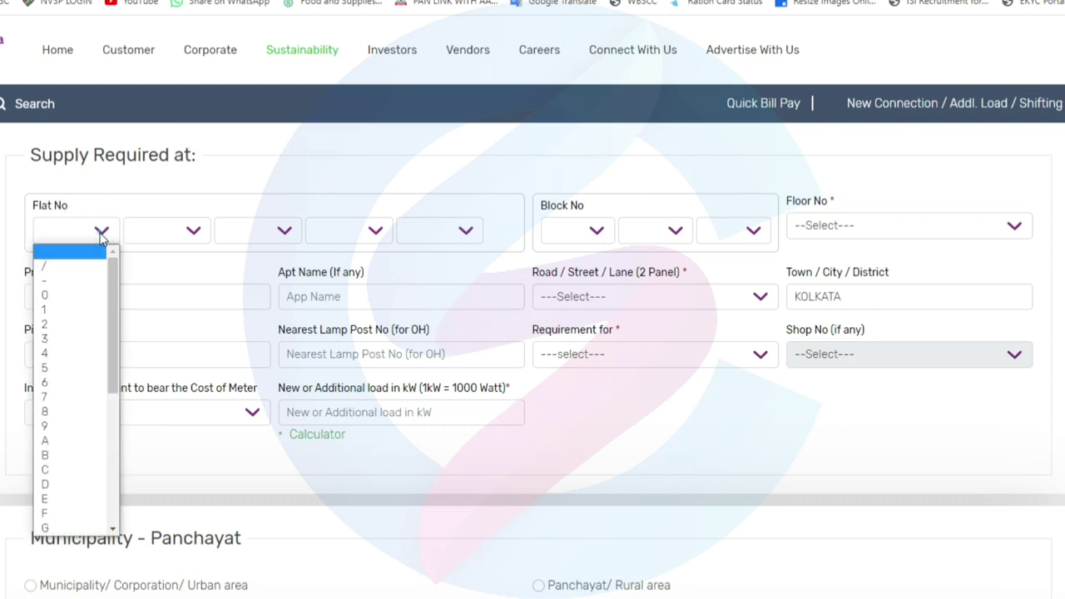
click(47, 339)
click(193, 231)
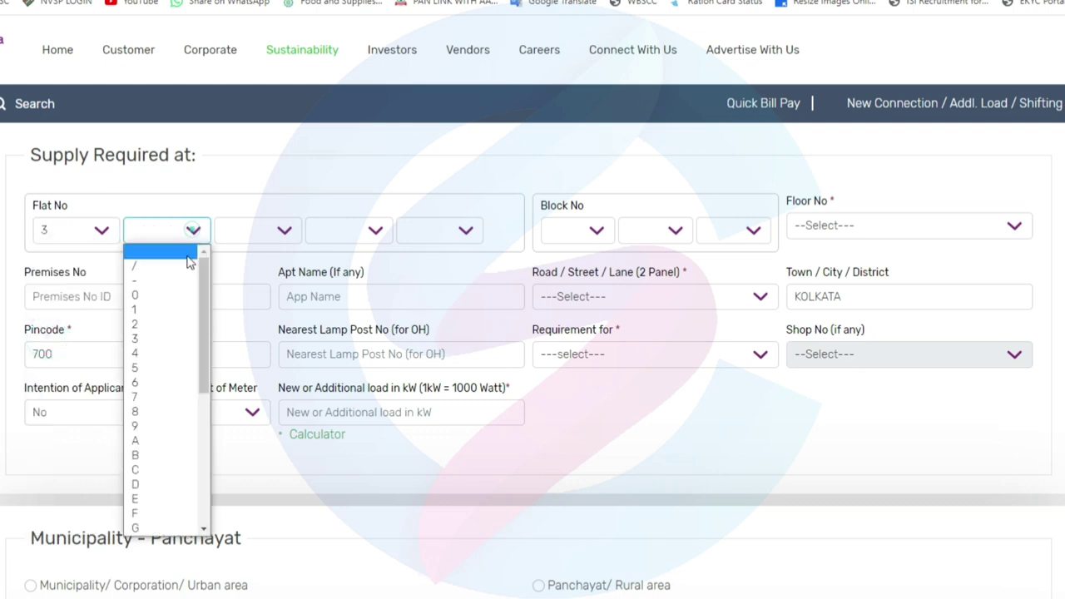
click(145, 326)
click(243, 231)
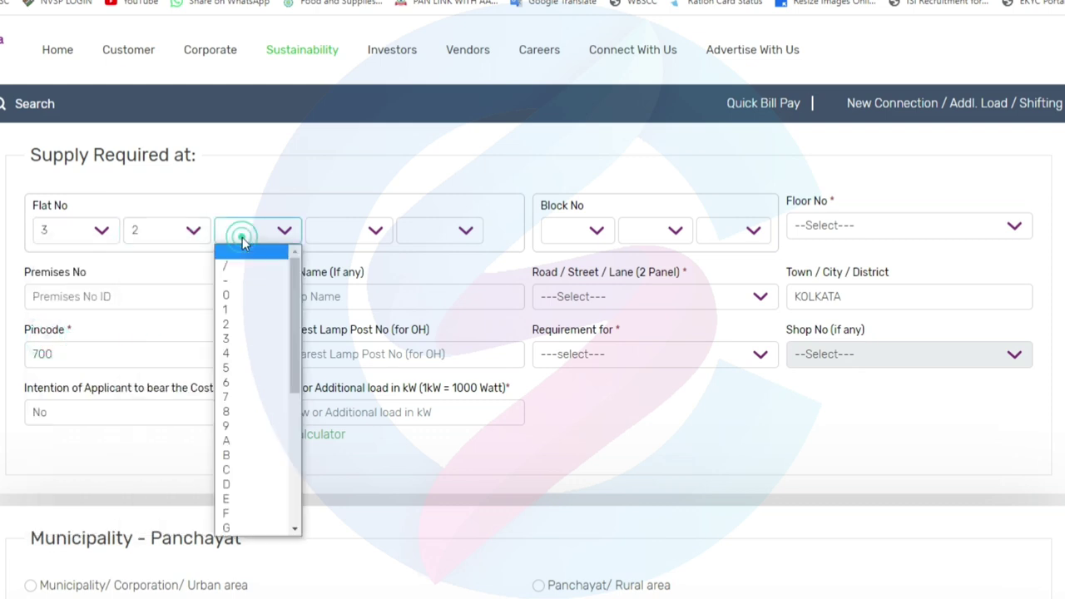
click(215, 180)
Step: Look through the Block No, Floor No and Road / Street / Lane choices of the supply address without selecting any
click(586, 232)
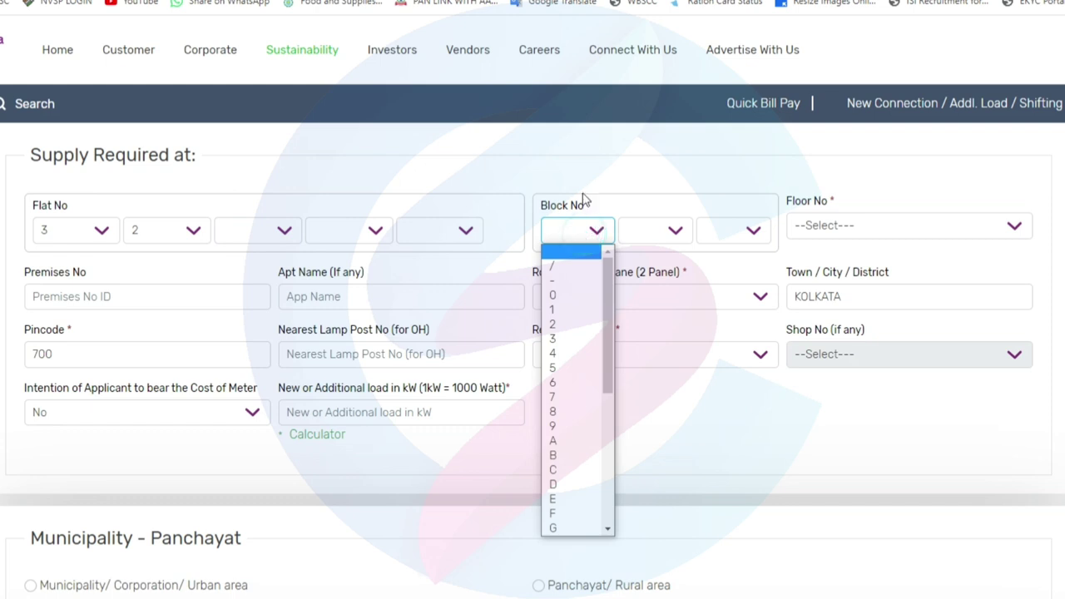
click(655, 231)
click(719, 226)
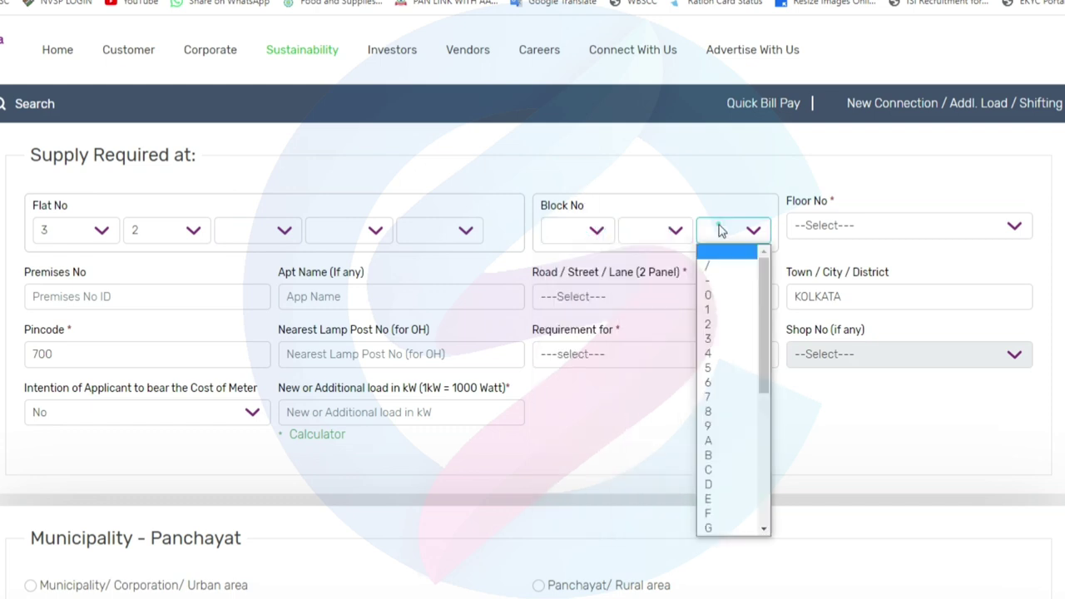
click(863, 230)
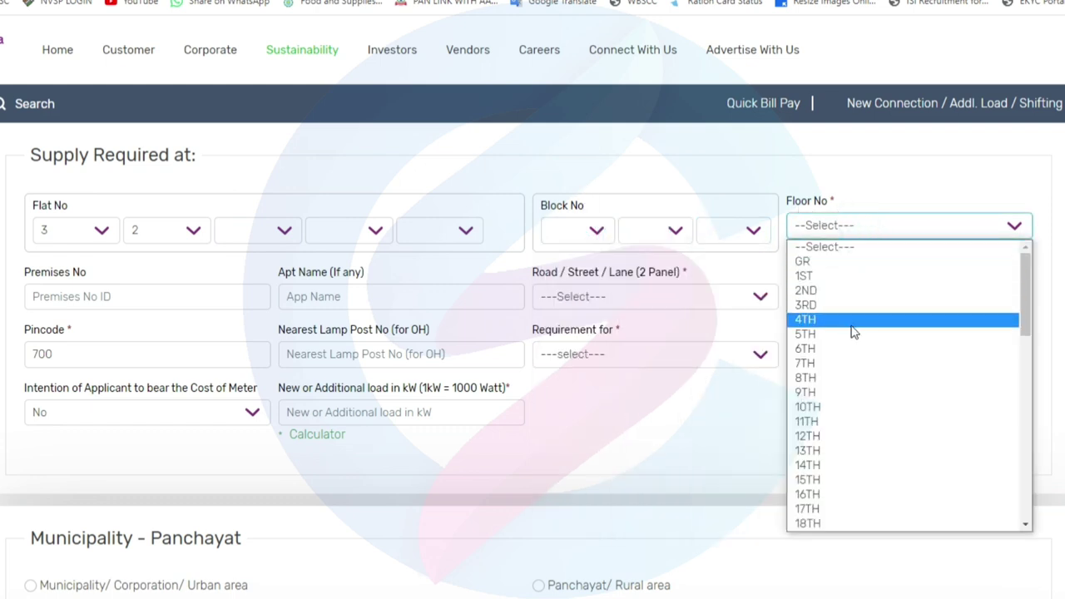
click(873, 192)
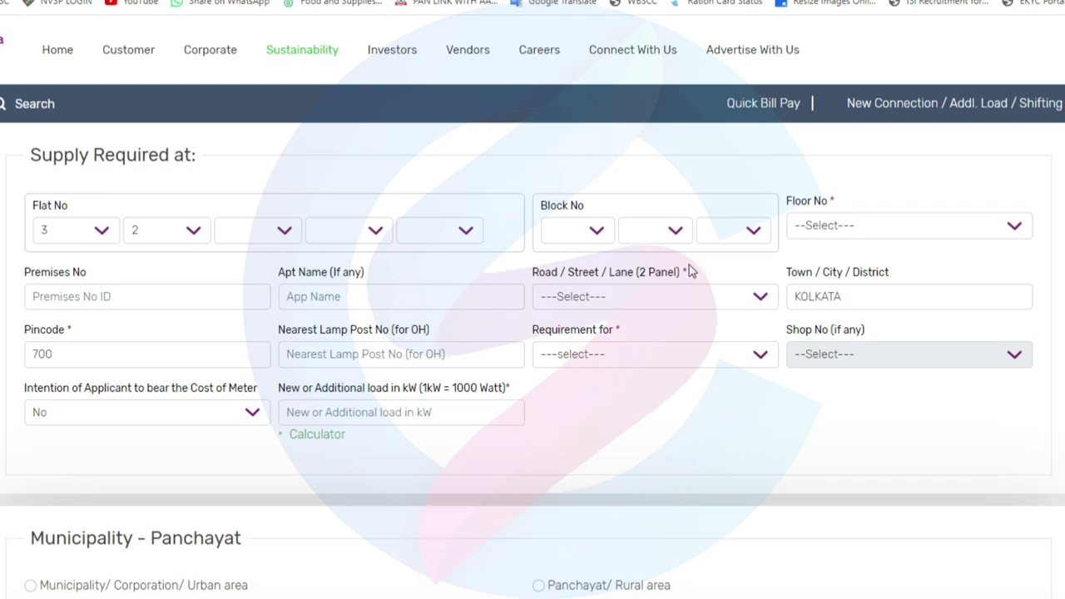
click(621, 298)
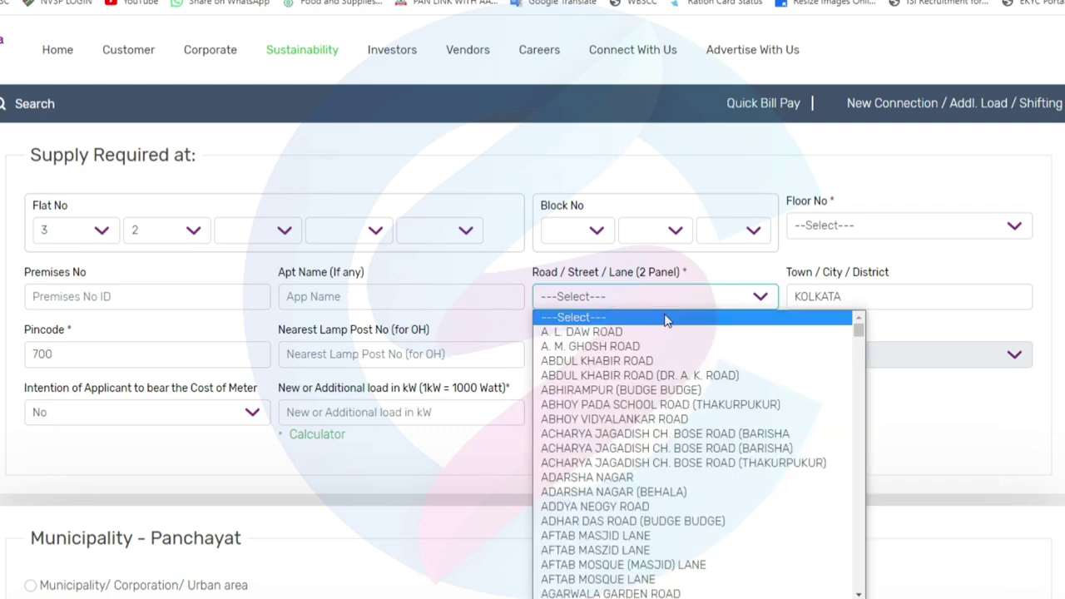
scroll(678, 466, down, 2)
scroll(690, 447, up, 2)
click(678, 275)
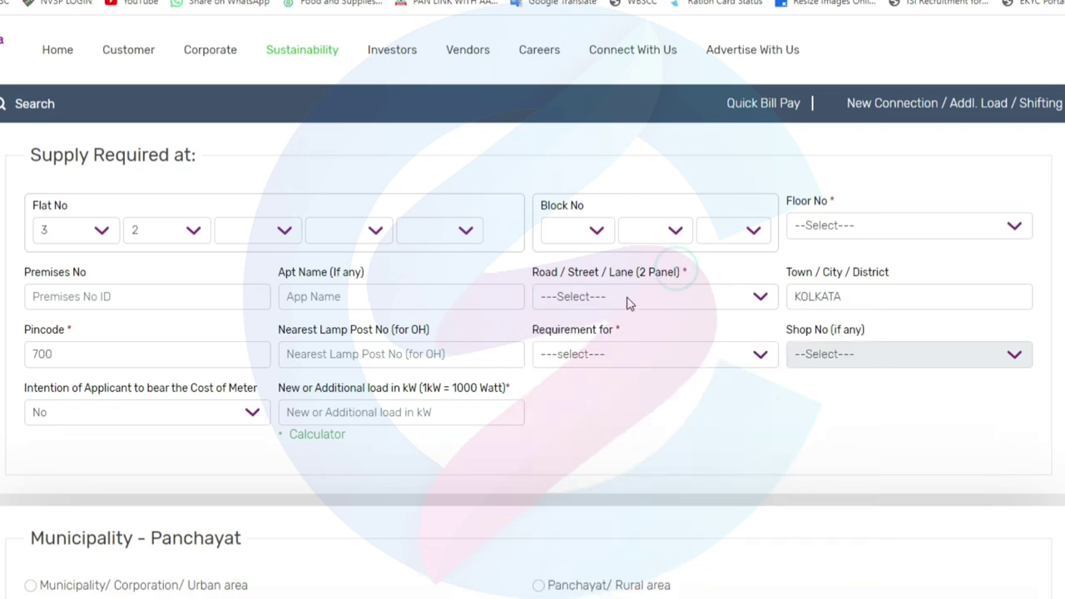
click(703, 274)
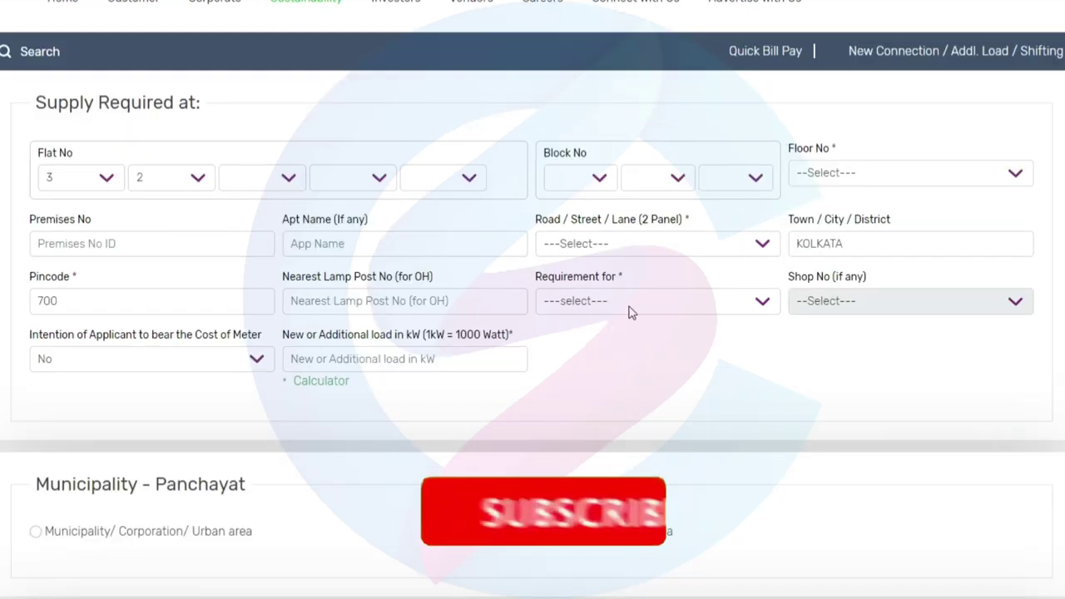
Step: Set Requirement for to Domestic and check whether a shop number can be chosen
click(626, 356)
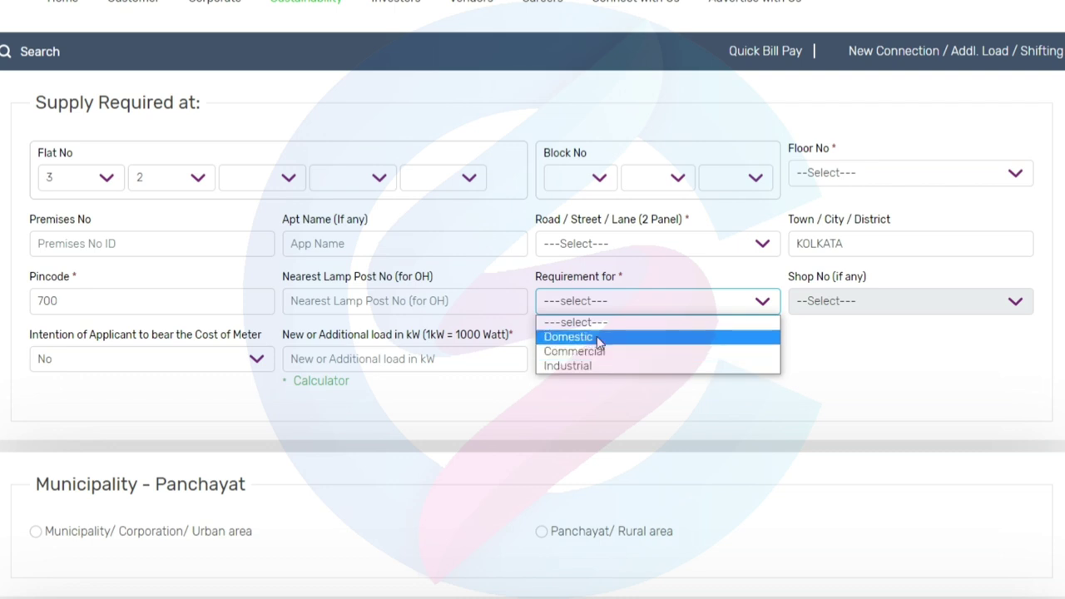
click(595, 337)
click(732, 360)
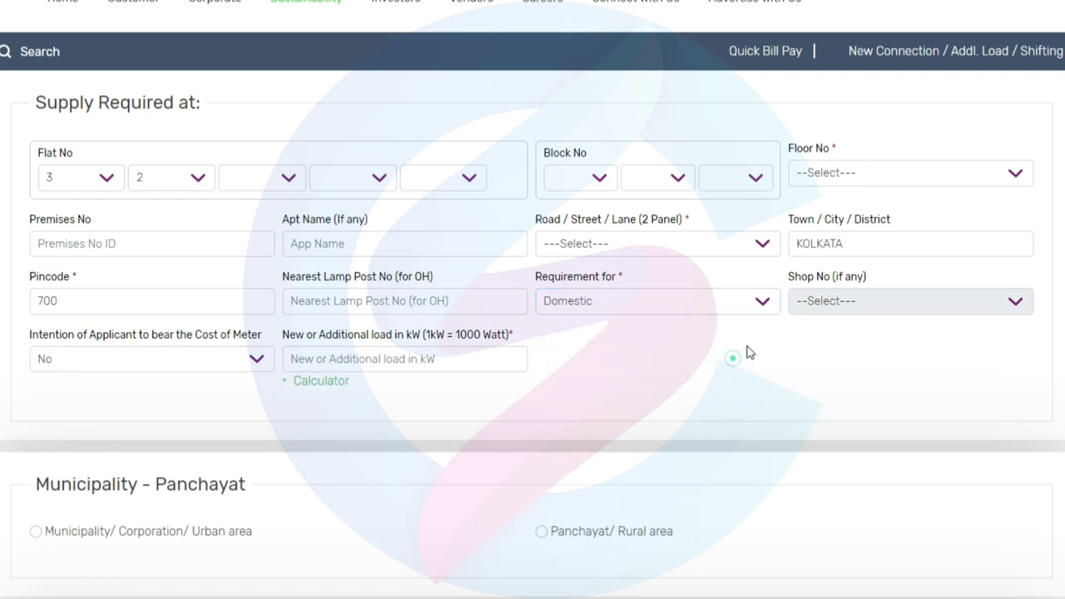
click(889, 306)
click(670, 307)
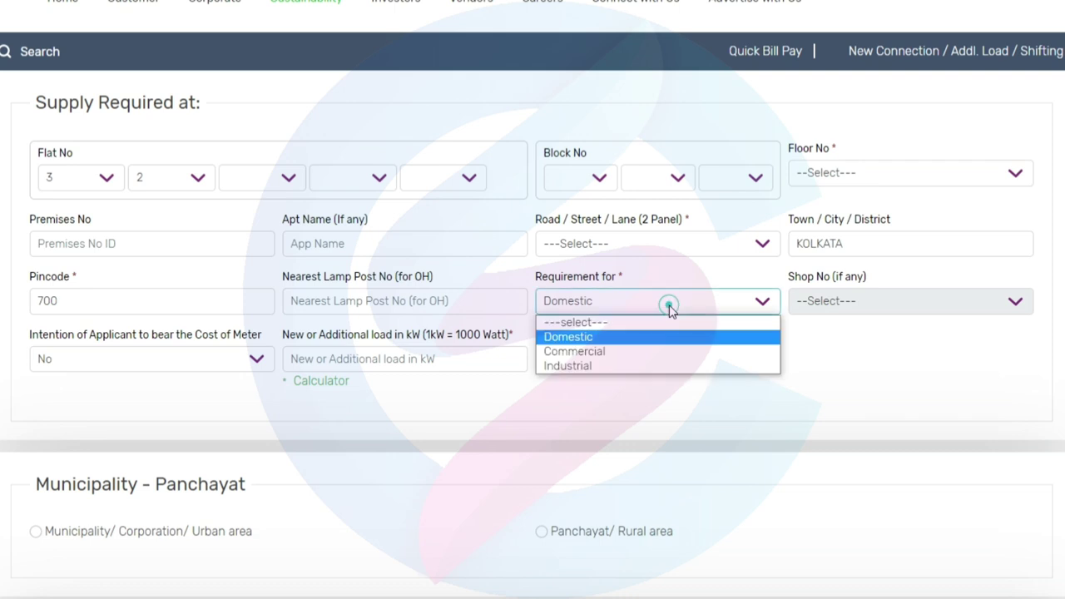
click(967, 307)
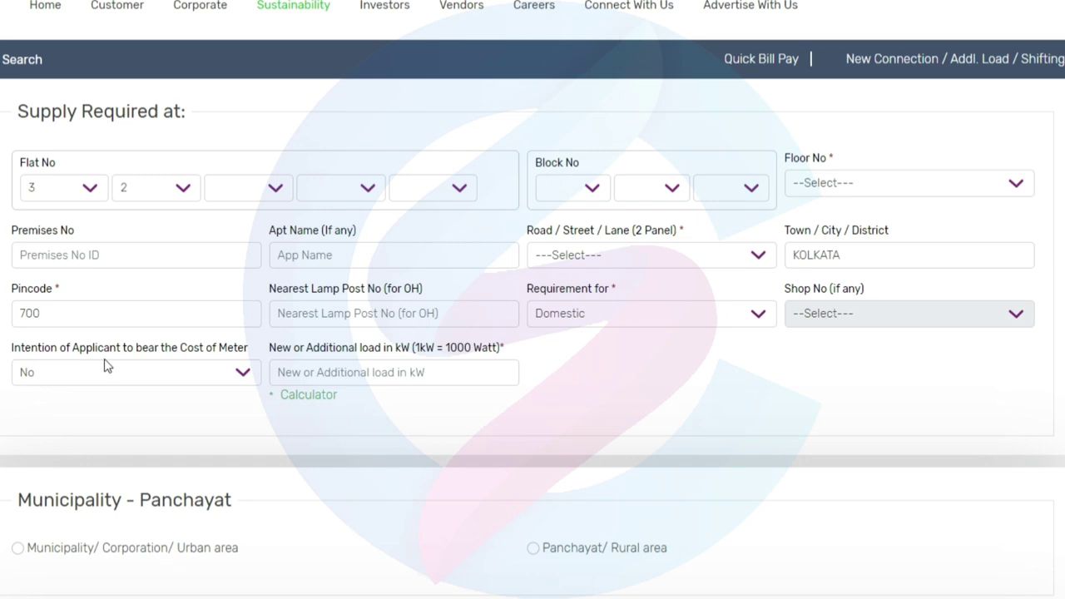
Step: Check the choices for the applicant's intention to bear the cost of the meter, keeping No
click(181, 373)
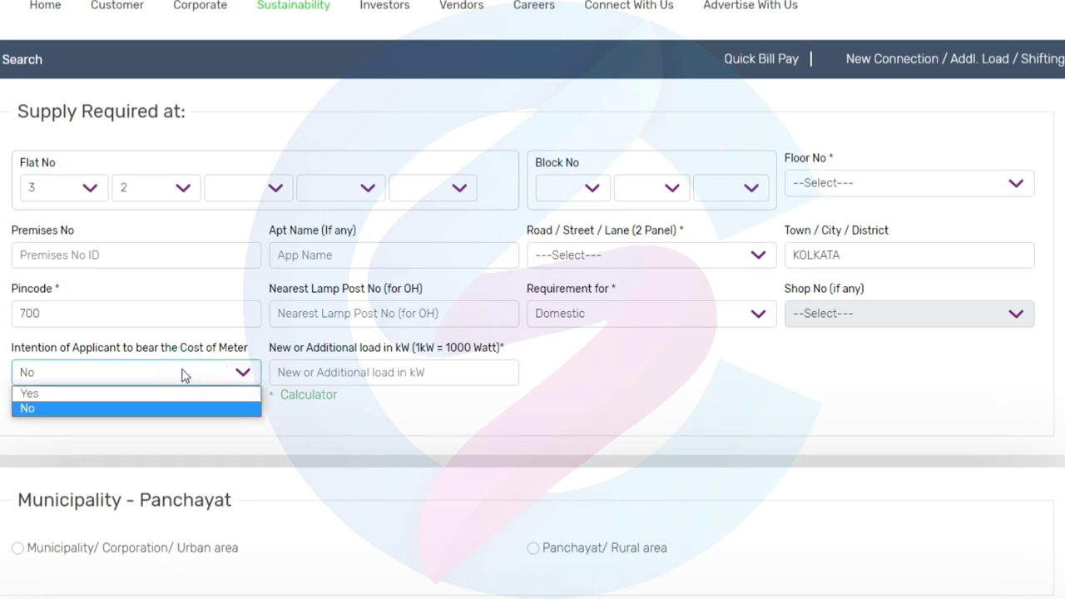
click(181, 370)
click(146, 380)
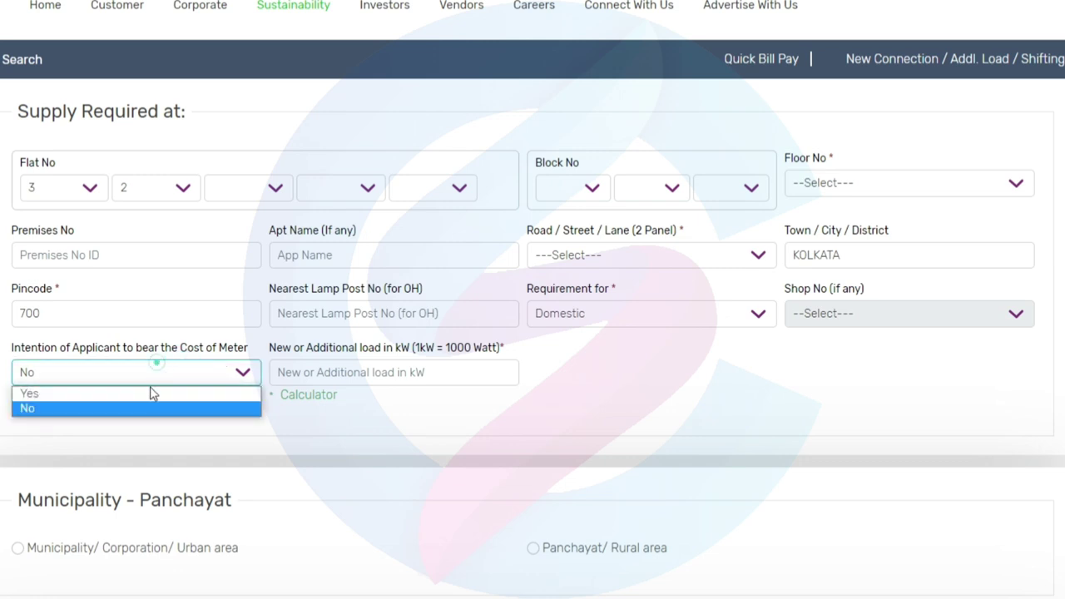
click(311, 434)
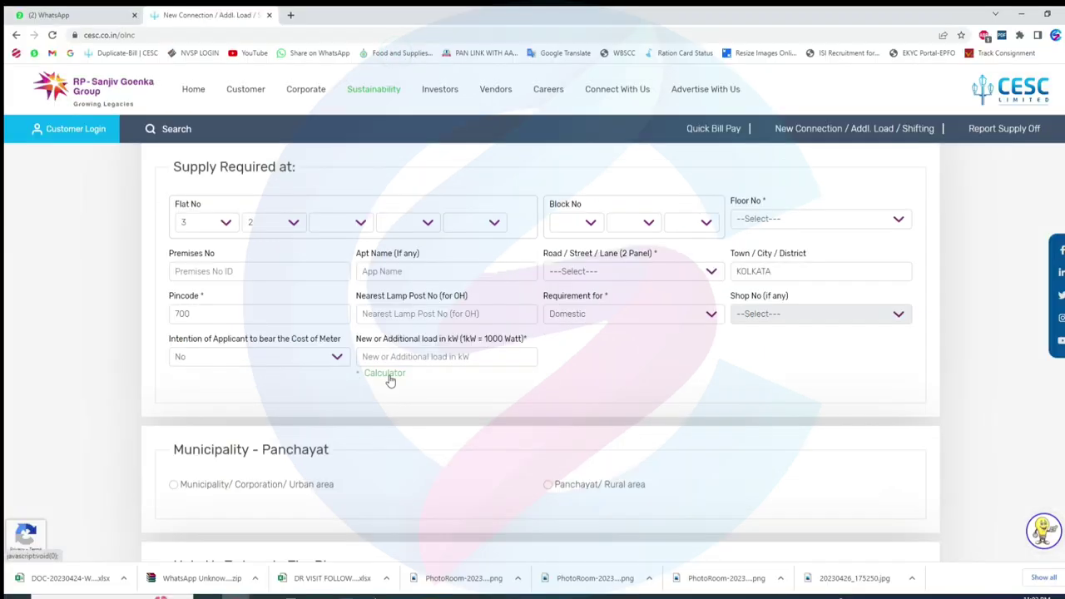
Step: Use the load calculator with 1 incandescent bulb and 1 fan, and submit the calculated load to the form
click(324, 406)
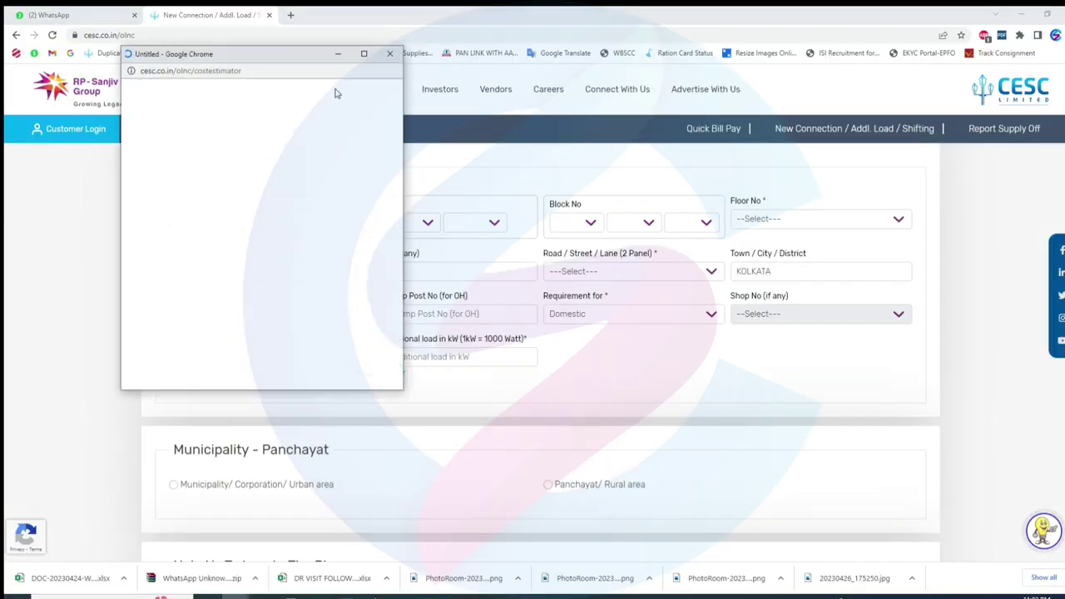
click(364, 54)
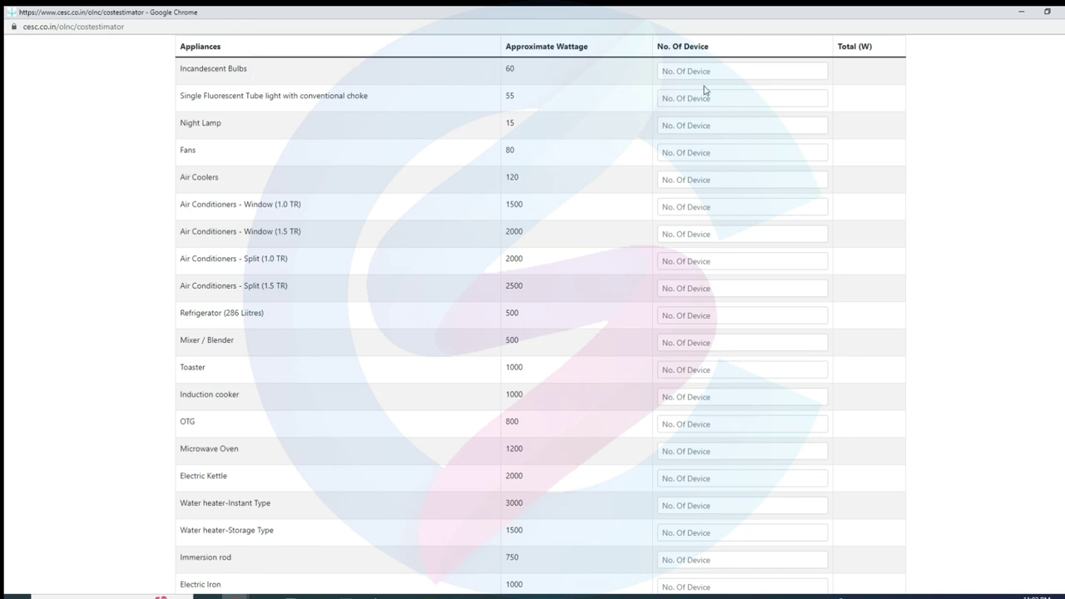
click(727, 74)
text(1)
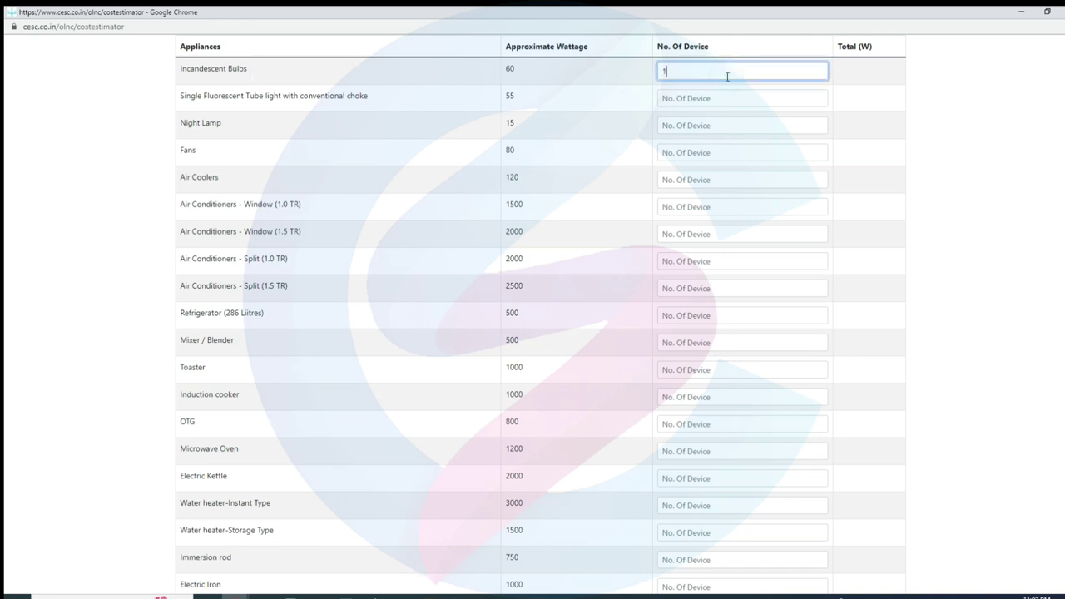
click(892, 165)
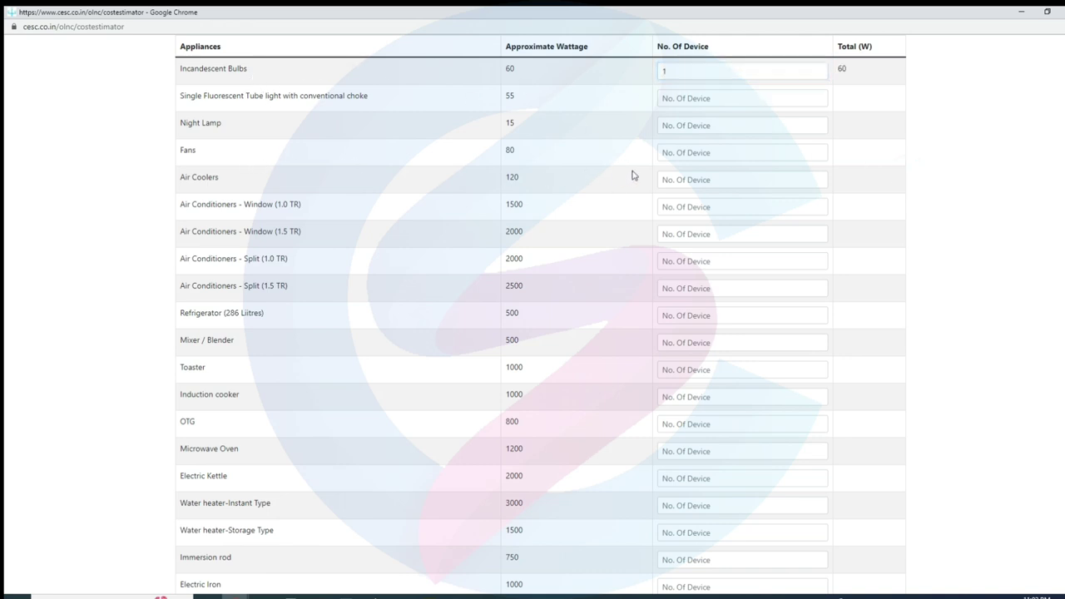
click(682, 155)
text(1)
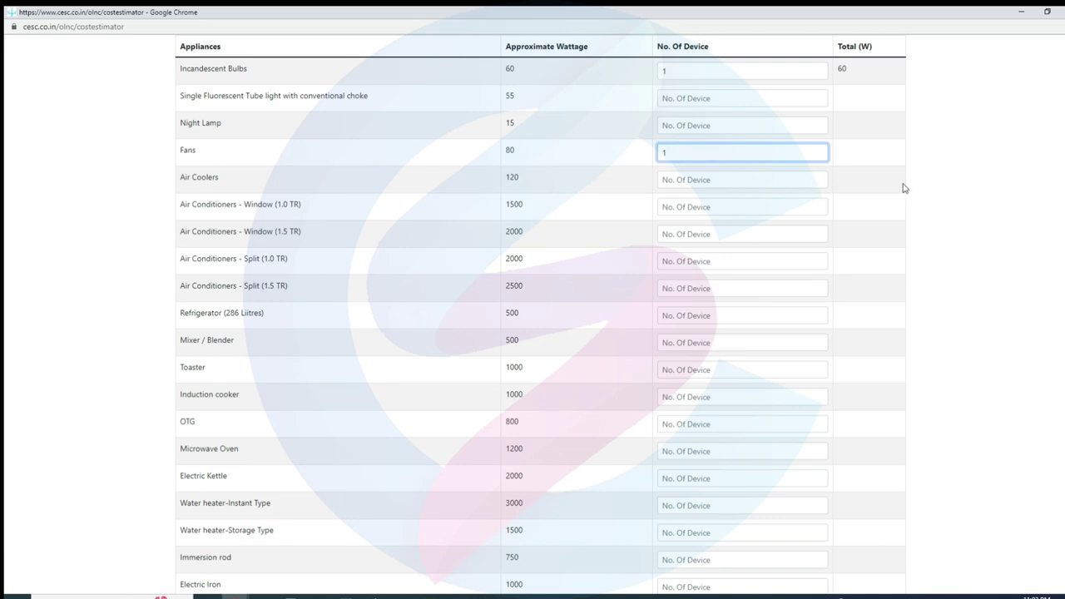
click(850, 190)
scroll(877, 333, down, 5)
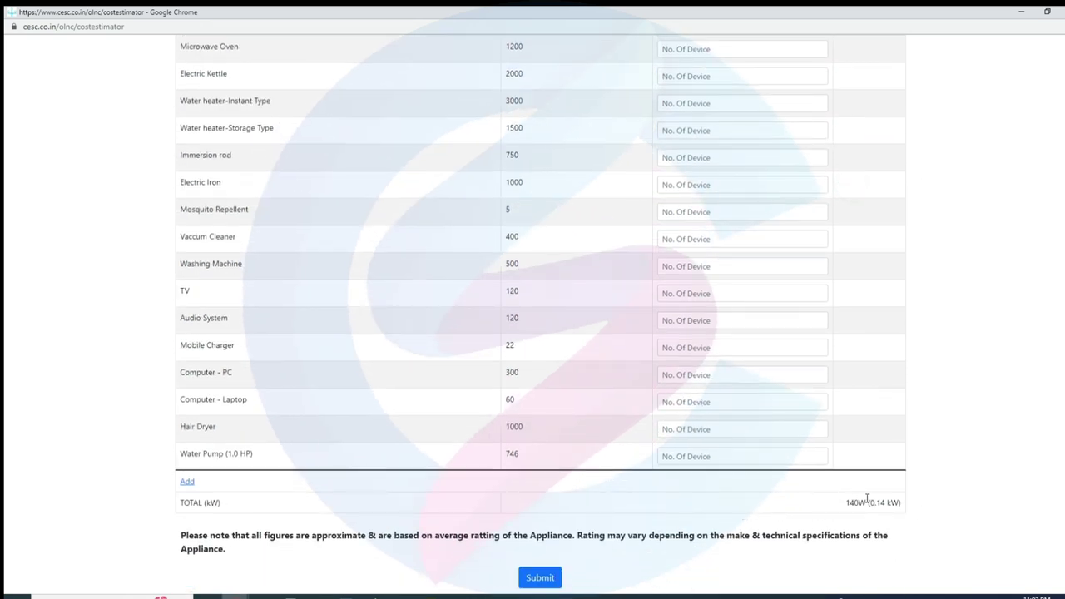
click(539, 577)
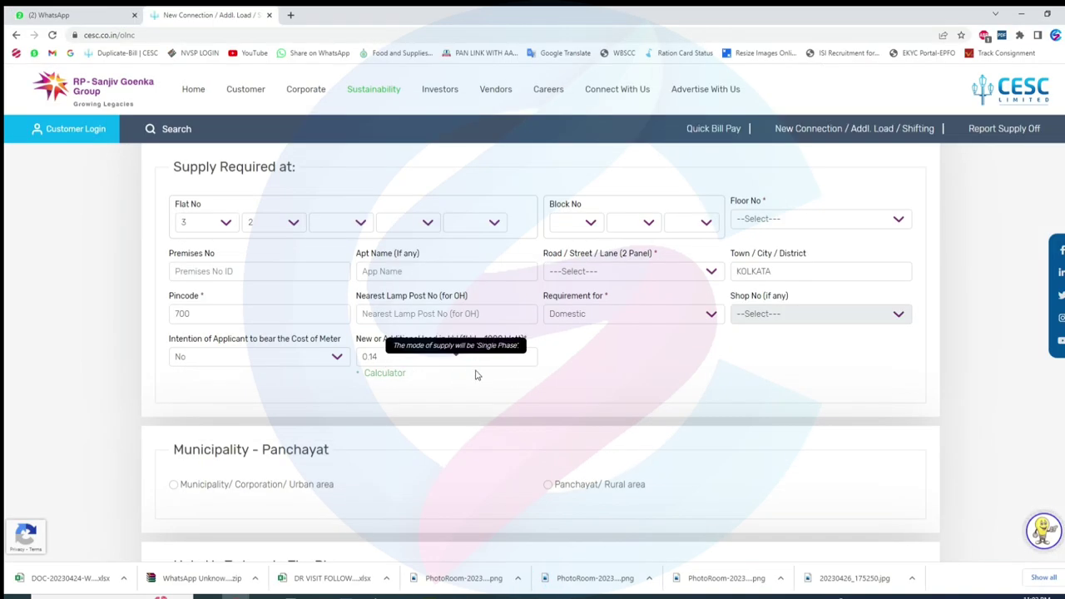
Step: Mark the supply address as Municipality/ Corporation/ Urban area and look over the municipality and landmark fields
scroll(475, 375, down, 1)
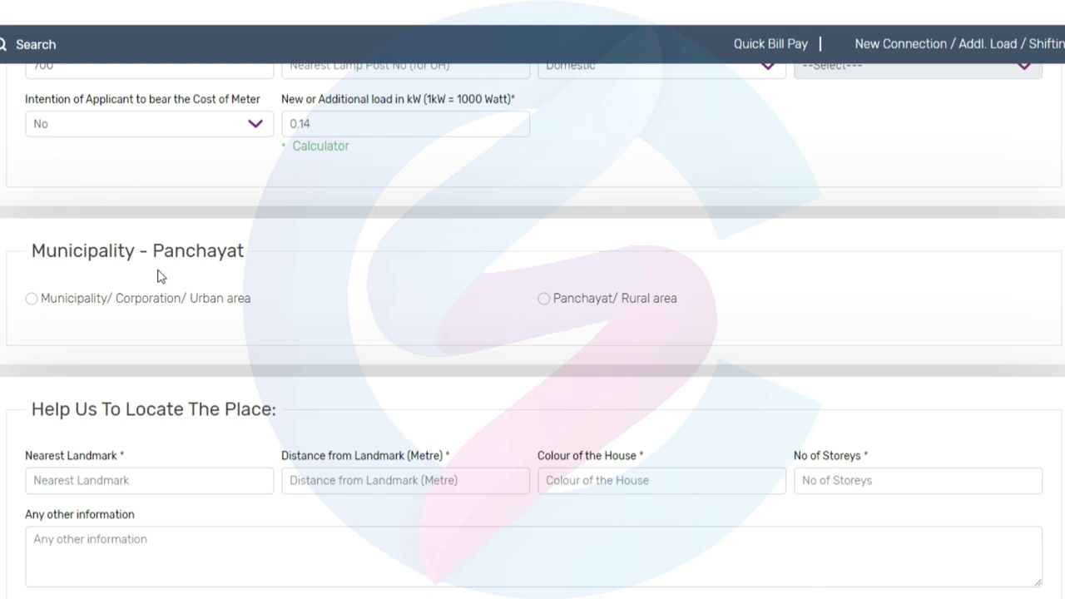
click(32, 299)
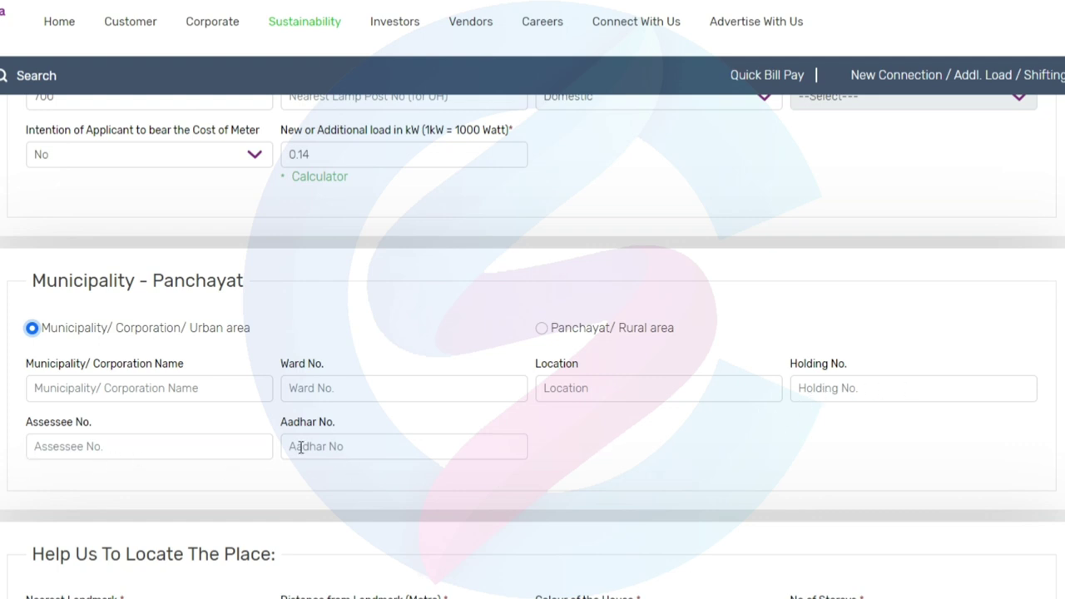
scroll(724, 477, down, 3)
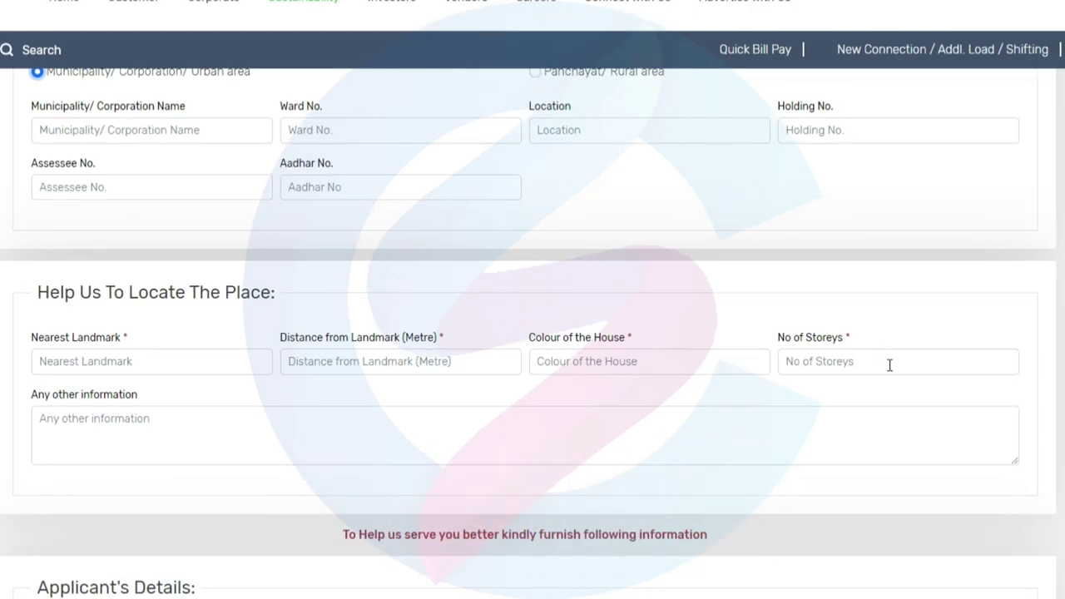
scroll(375, 449, down, 1)
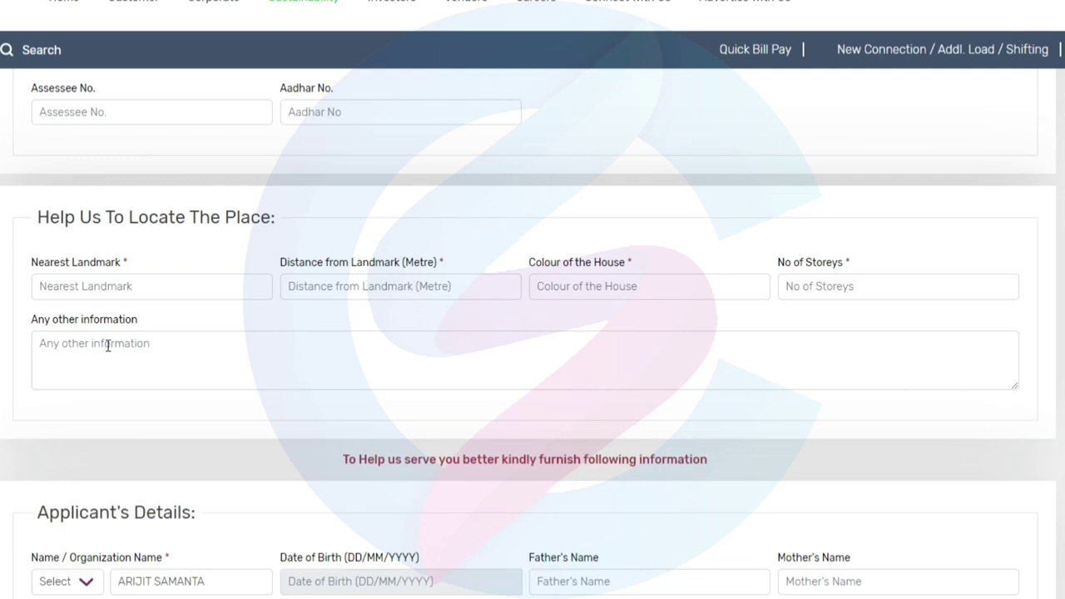
Step: In the applicant's details, set the title to Mr and the unique identification type to Aadhaar Card
scroll(499, 338, down, 4)
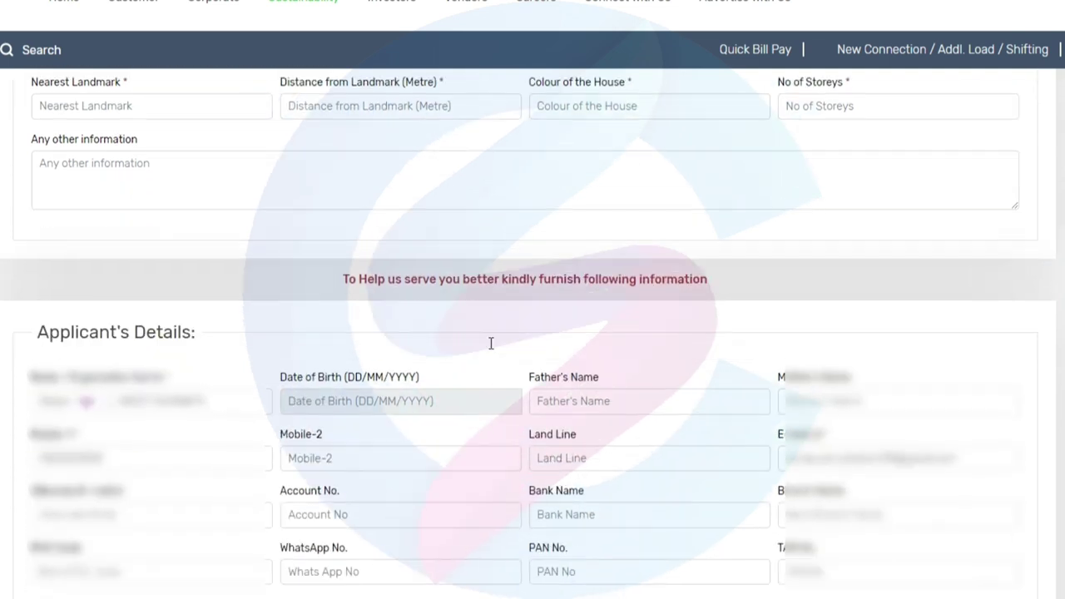
click(56, 292)
click(33, 326)
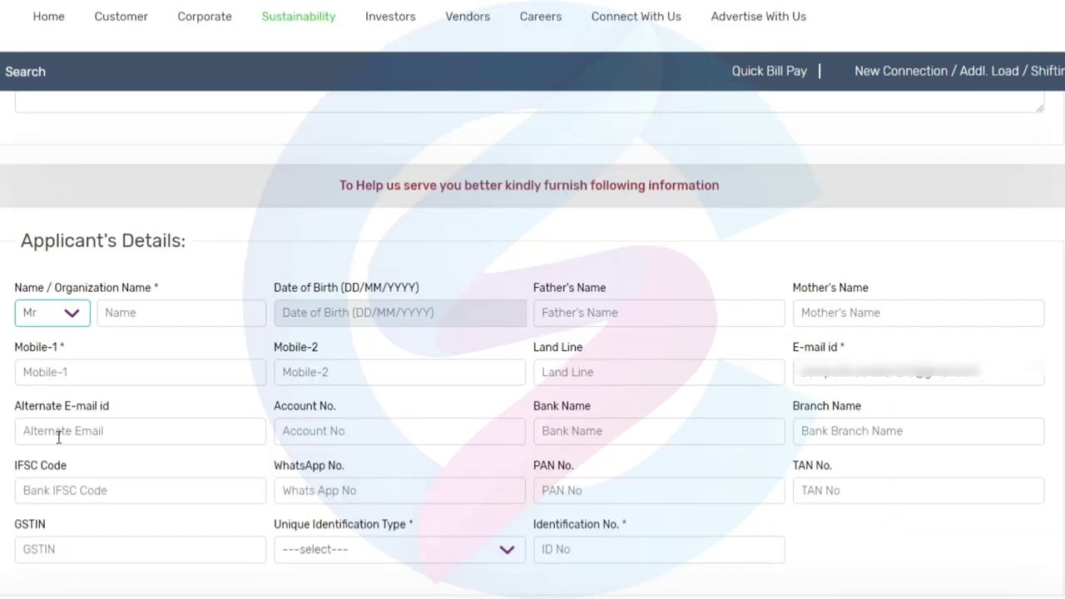
scroll(353, 372, down, 1)
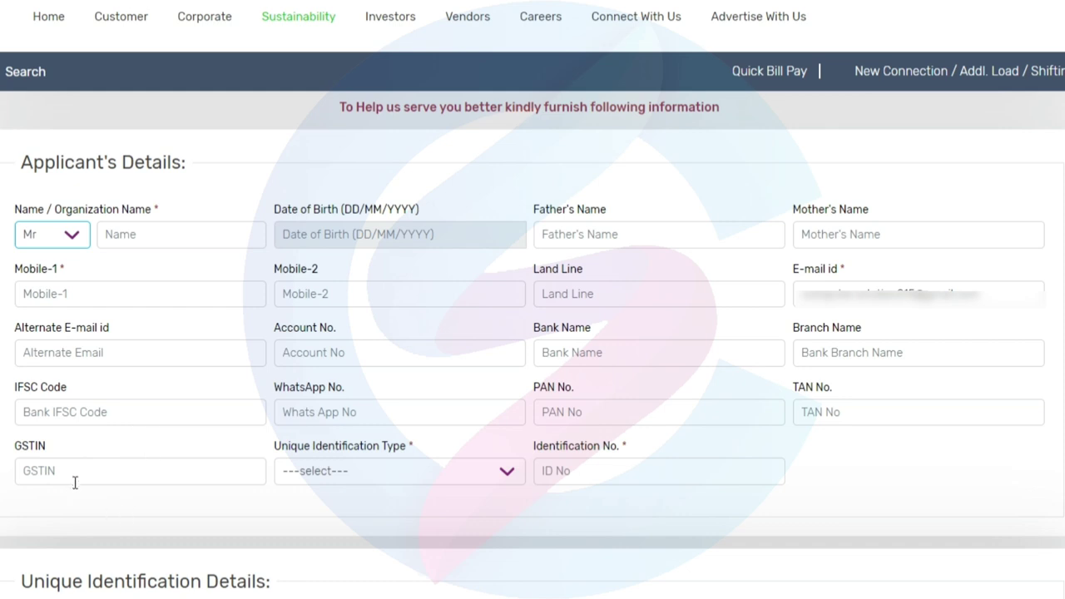
click(346, 477)
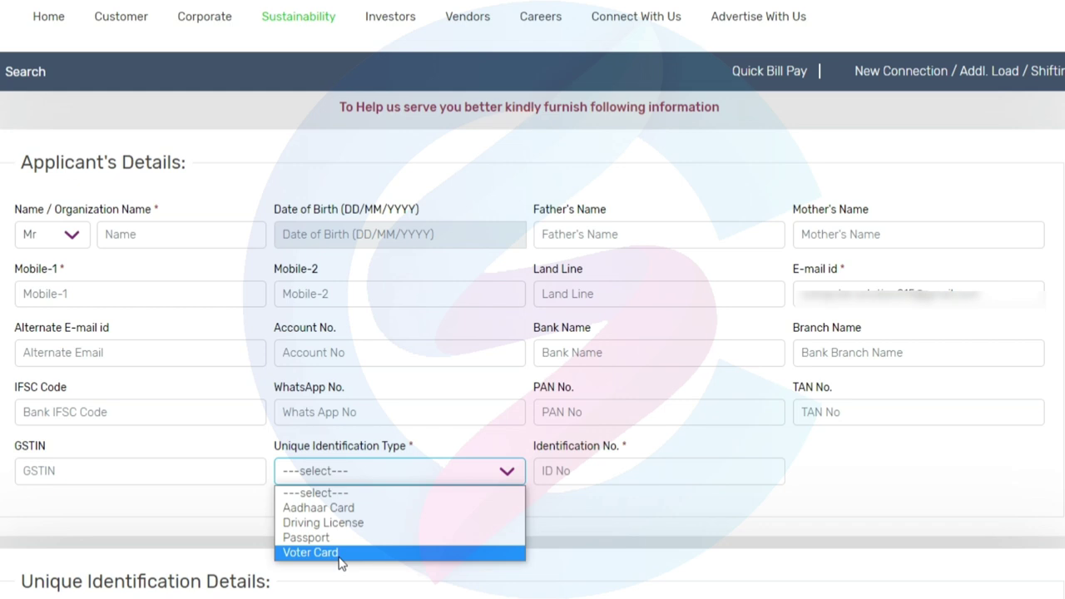
click(342, 509)
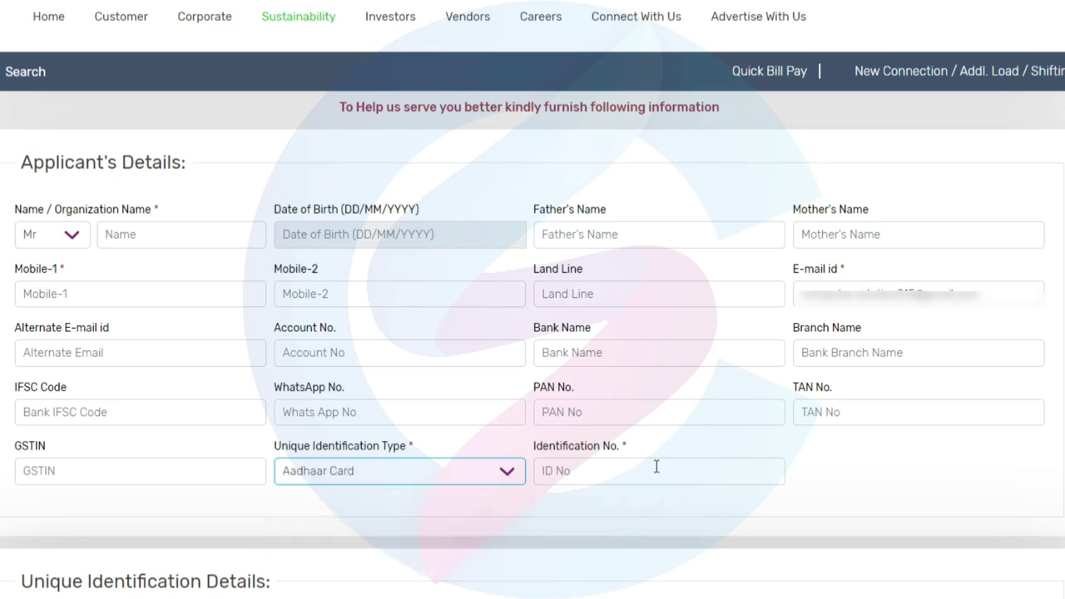
Step: Set the type of property to Owned and the landlord's unique identification type to Aadhaar Card
scroll(366, 413, down, 4)
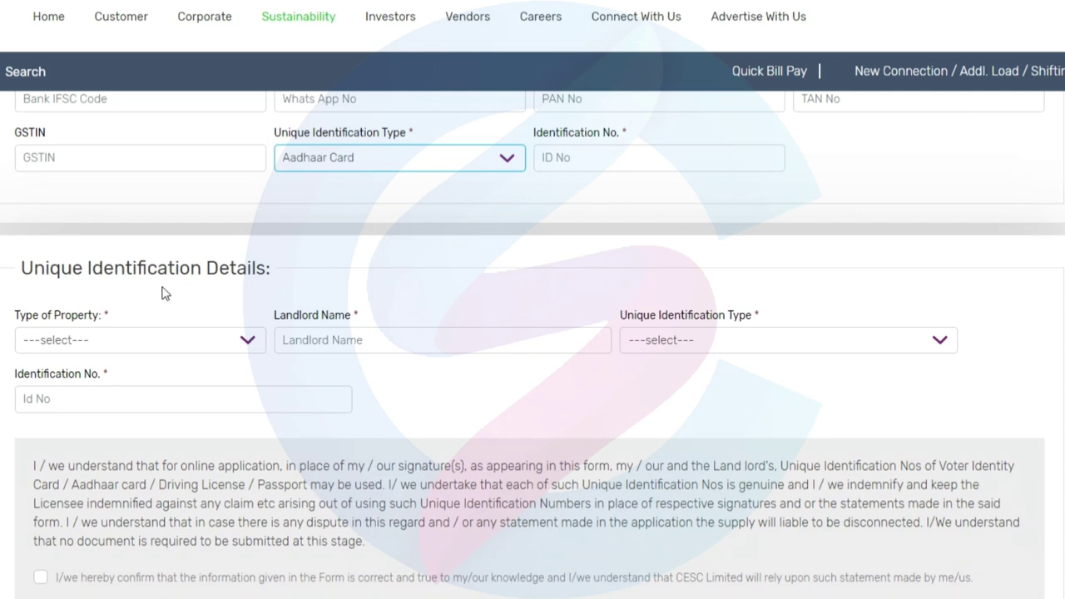
click(202, 339)
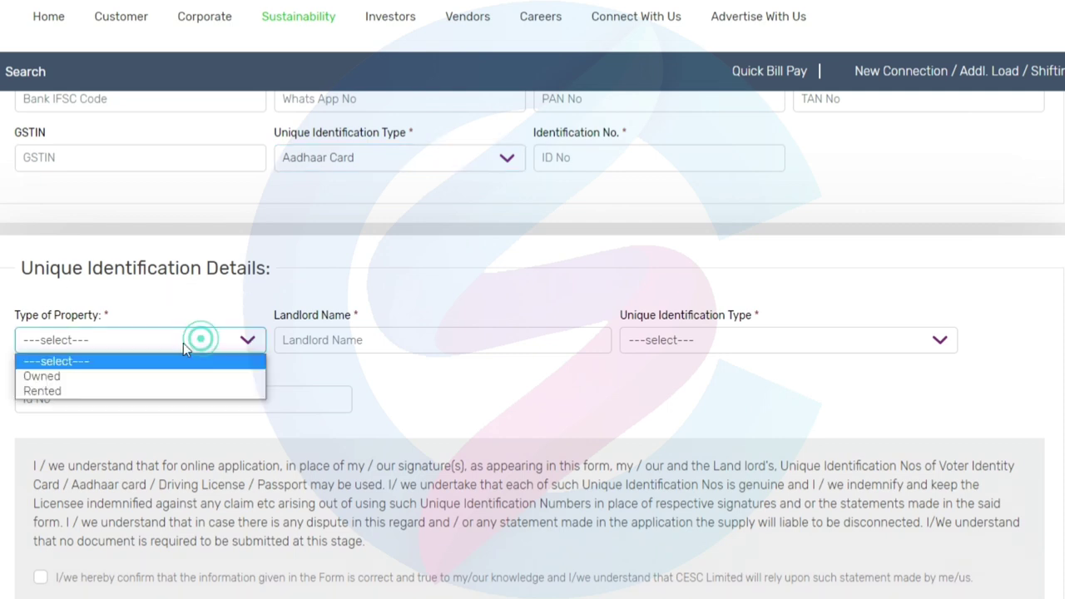
click(80, 375)
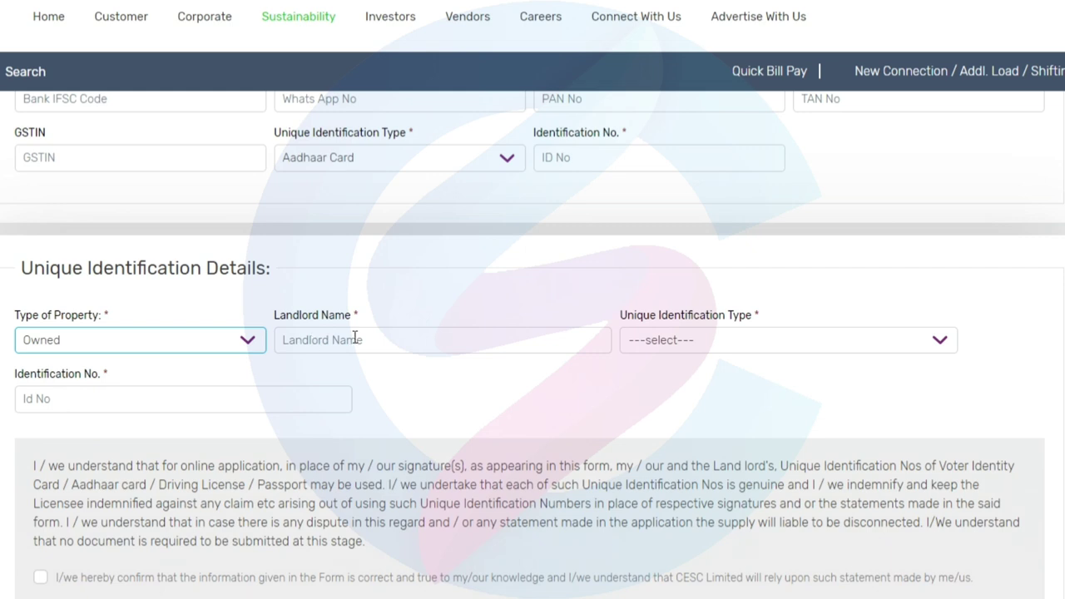
click(657, 341)
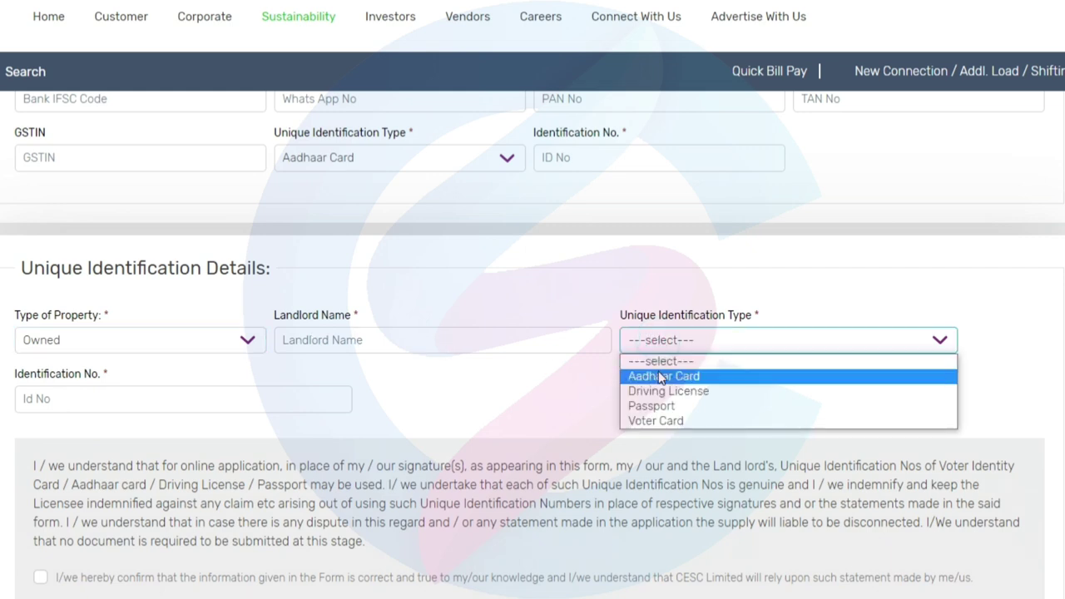
click(663, 376)
Step: Fill in the landlord's name and identification number, accept the declaration and submit the application form
click(46, 402)
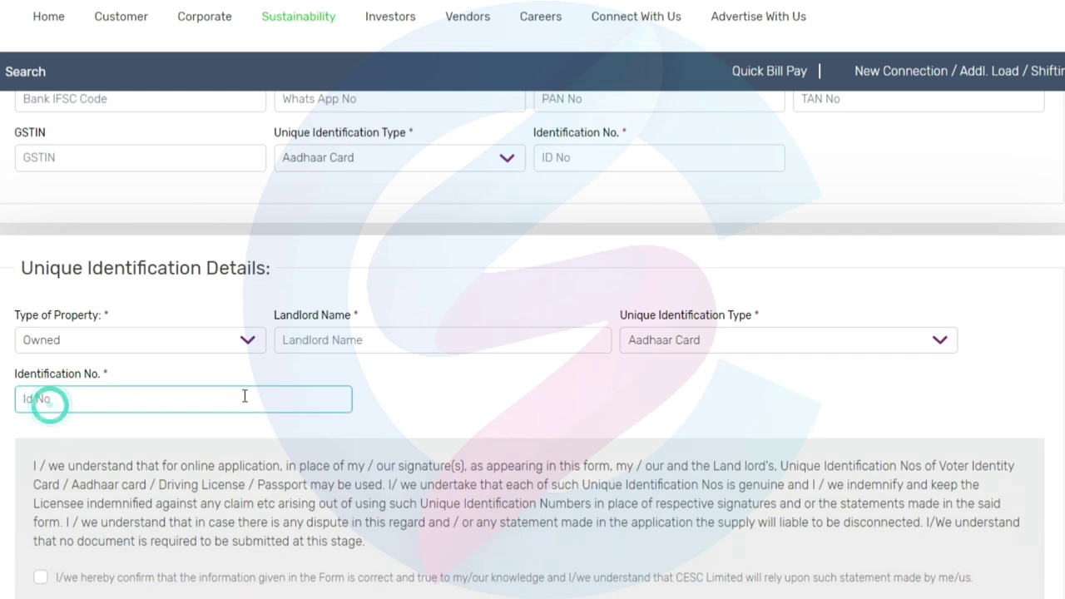
scroll(392, 436, down, 2)
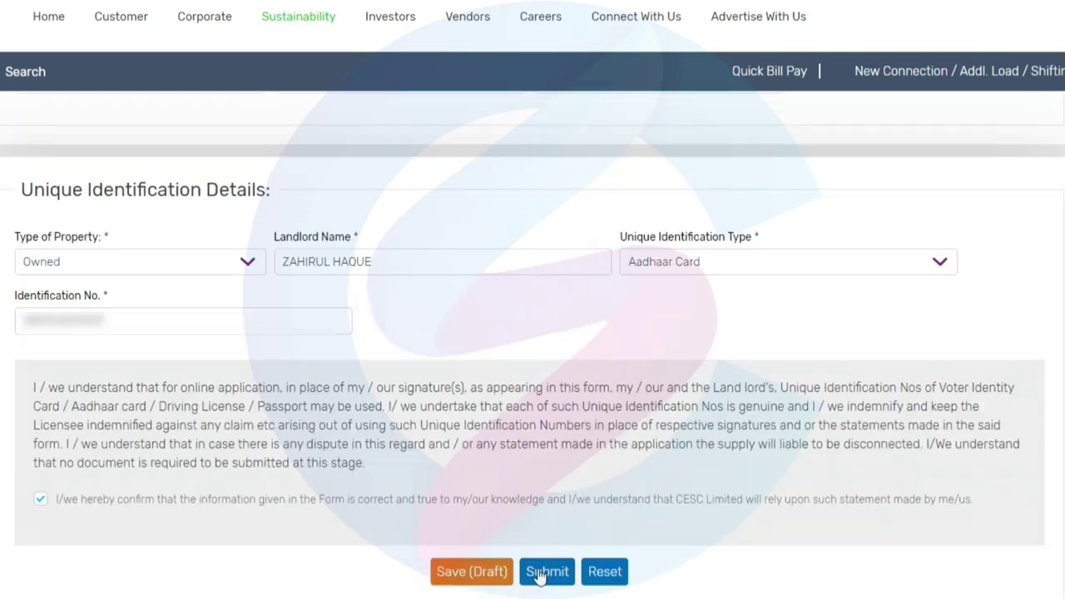
click(539, 572)
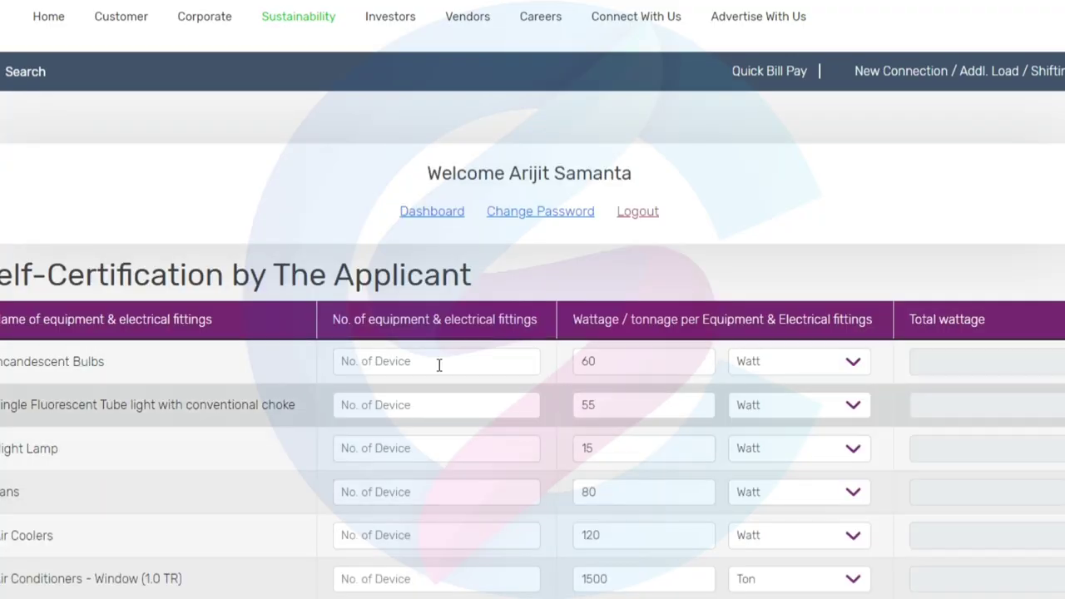
Step: In the self-certification list, enter 1 incandescent bulb, 2 single fluorescent tube lights, 1 night lamp and 1 fan
scroll(124, 333, down, 2)
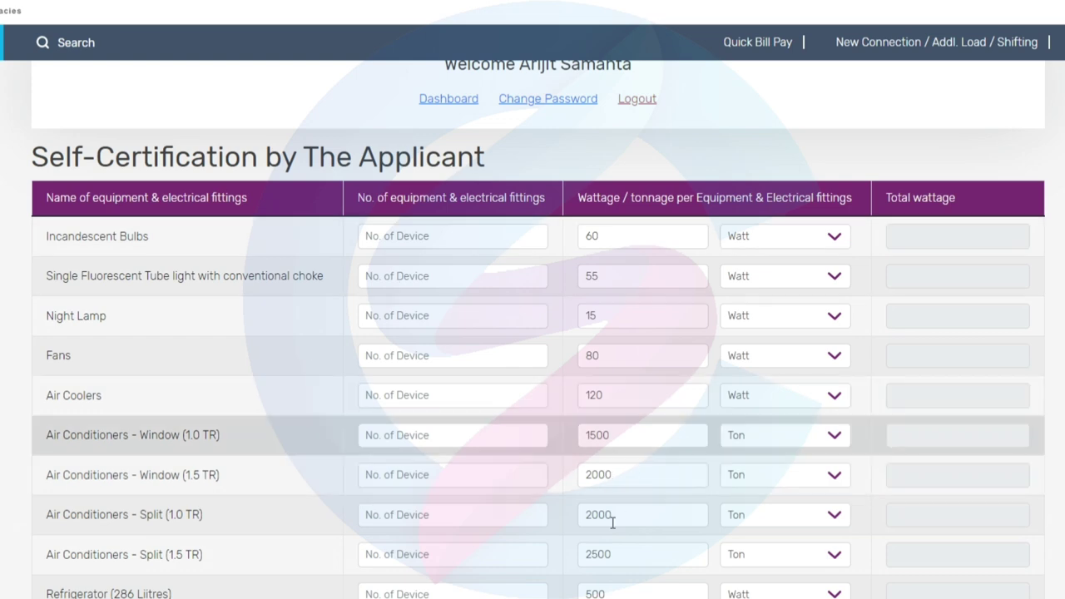
scroll(349, 295, down, 2)
scroll(831, 246, up, 2)
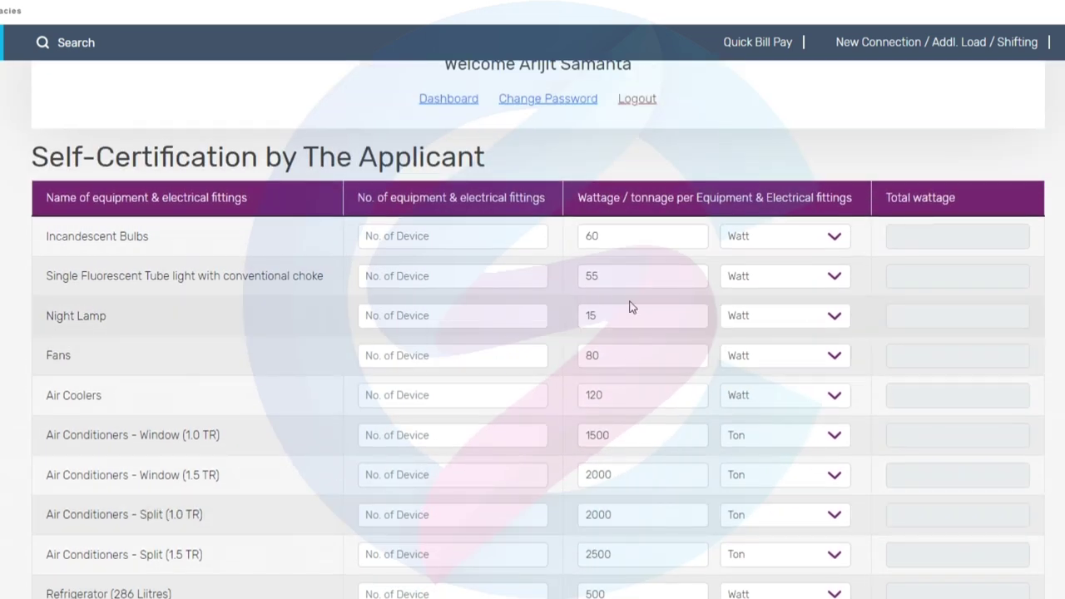
text(2)
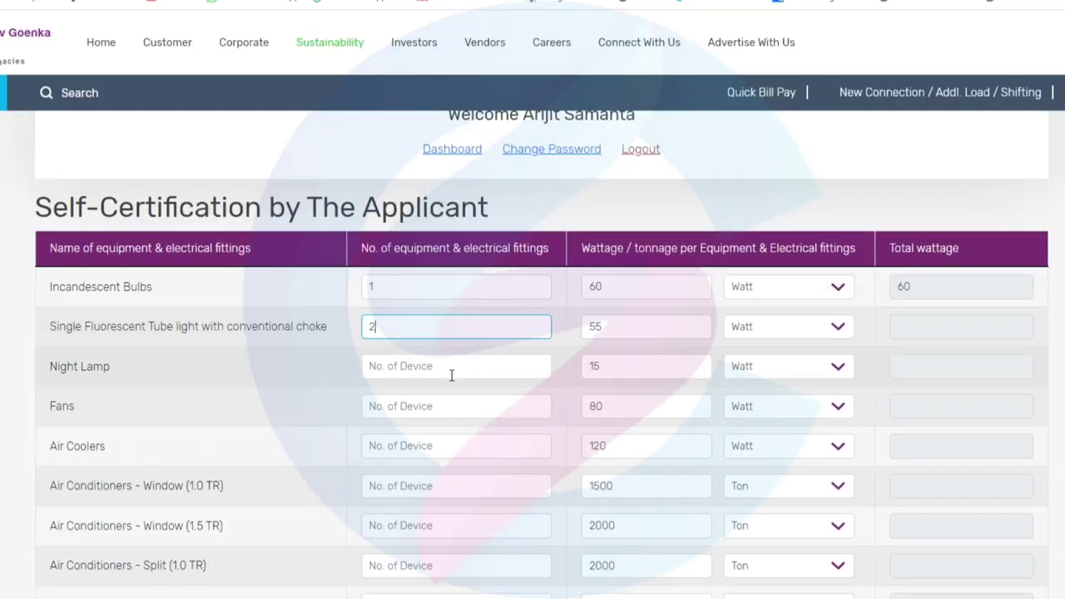
click(449, 323)
text(1)
click(450, 360)
text(1)
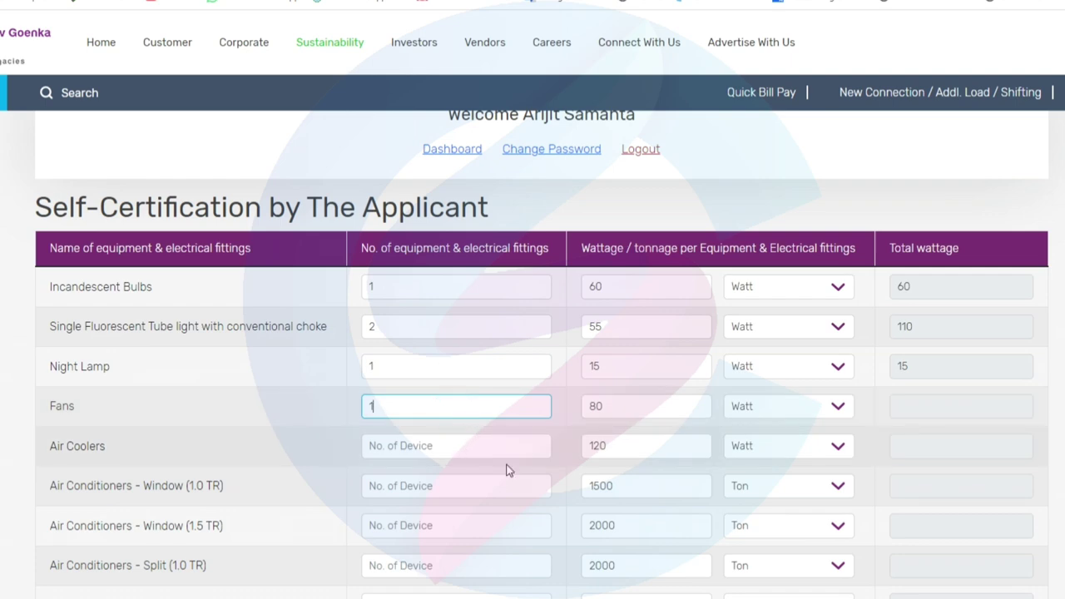
Step: Enter a quantity of 1 each for the refrigerator, the TV and the Computer - PC in the equipment list
scroll(408, 415, down, 3)
click(402, 428)
text(1)
scroll(518, 473, down, 5)
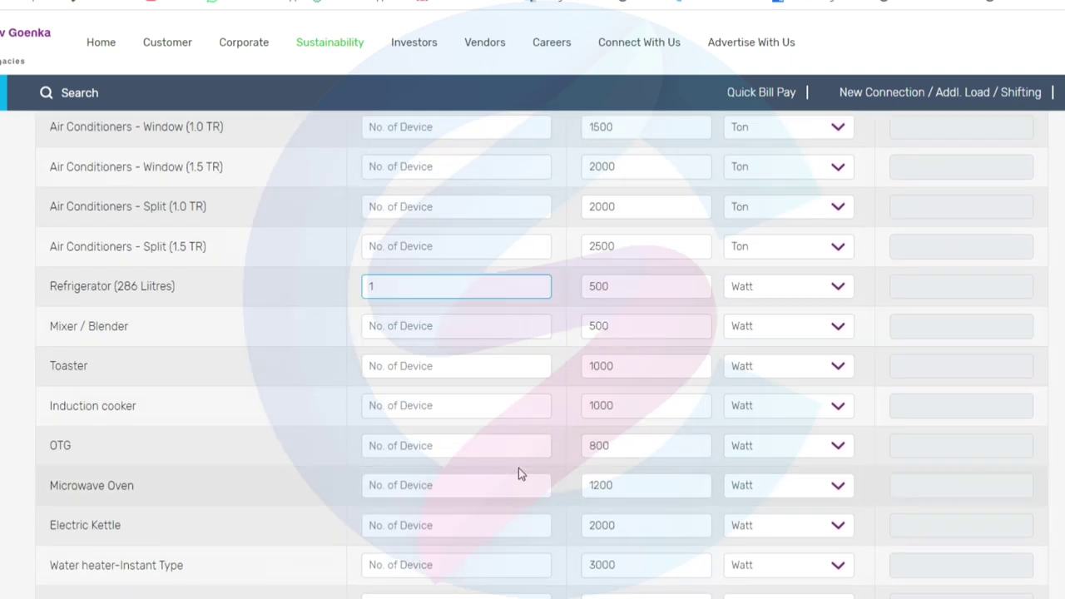
scroll(464, 473, down, 1)
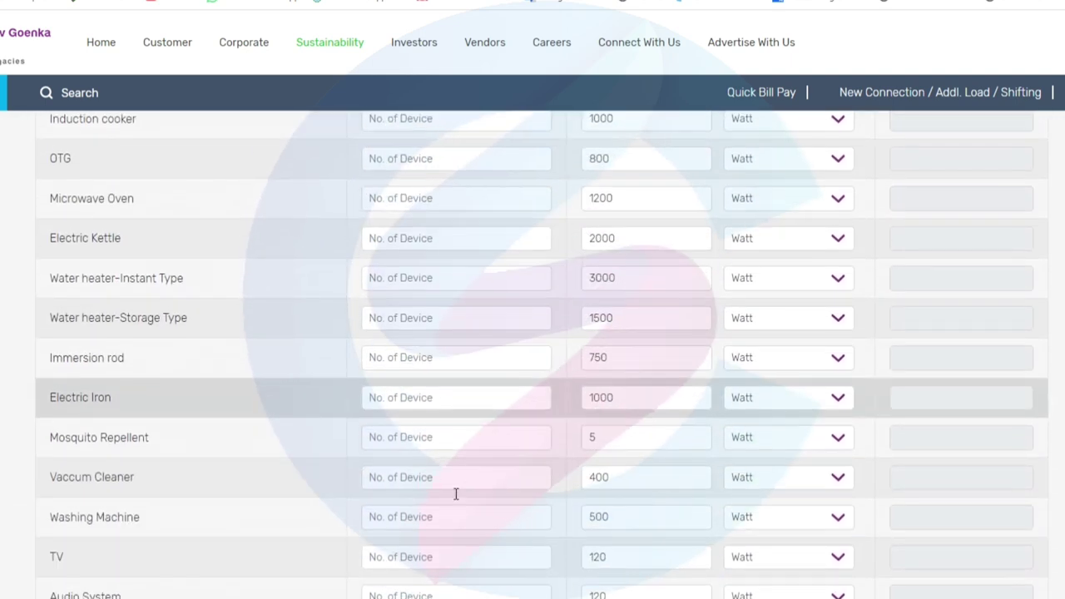
click(435, 557)
text(1)
scroll(468, 524, down, 4)
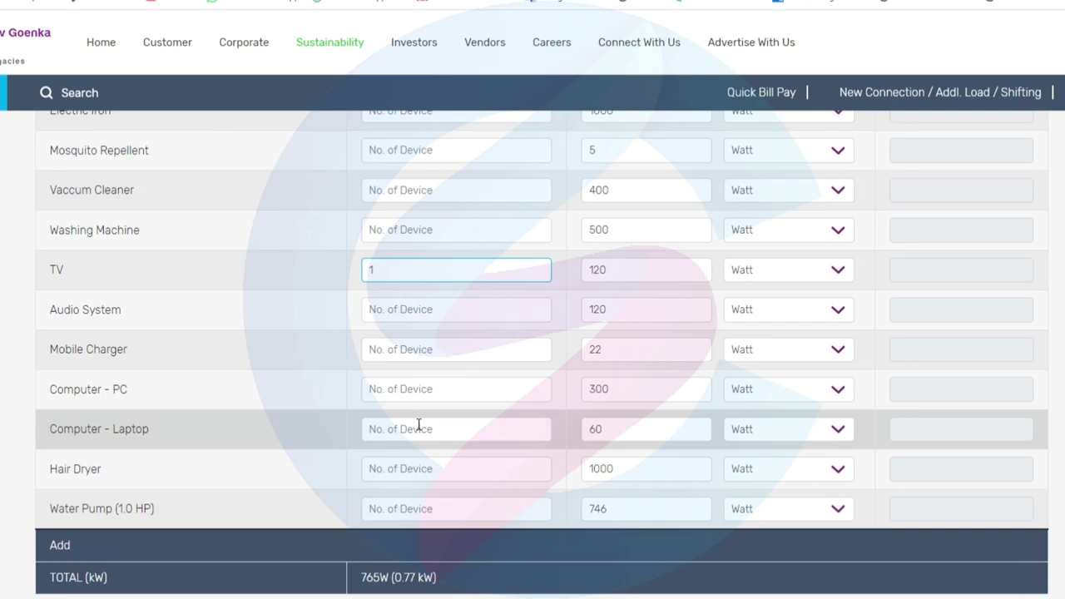
click(388, 388)
text(1)
click(617, 558)
Step: Review the certification statements below the equipment list and copy the one about intending supply through a private common passage
scroll(555, 564, down, 2)
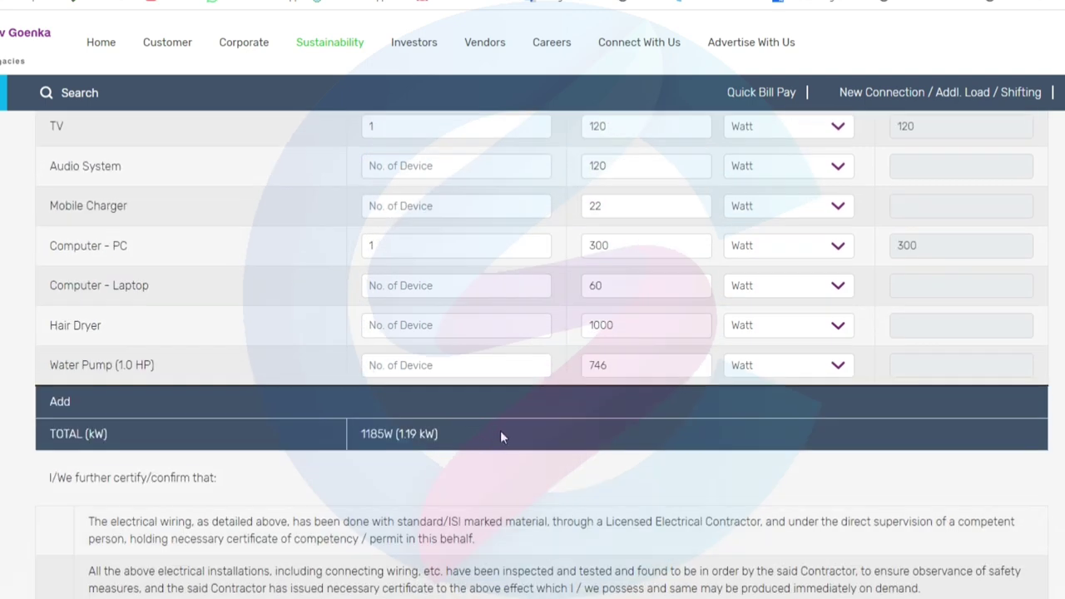
scroll(500, 430, down, 3)
scroll(422, 333, down, 1)
scroll(422, 333, down, 2)
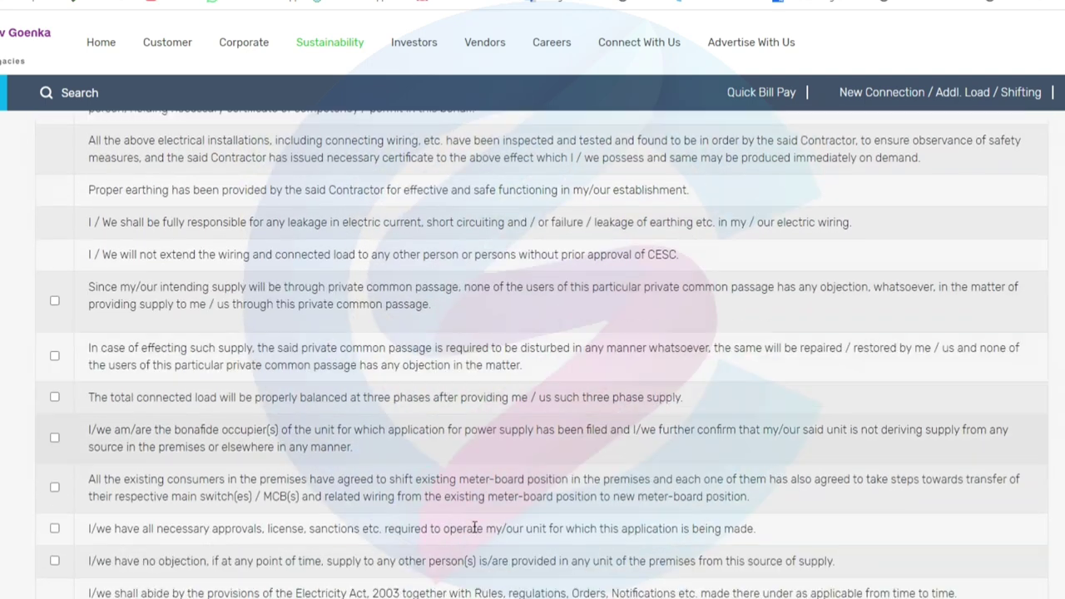
scroll(430, 418, down, 1)
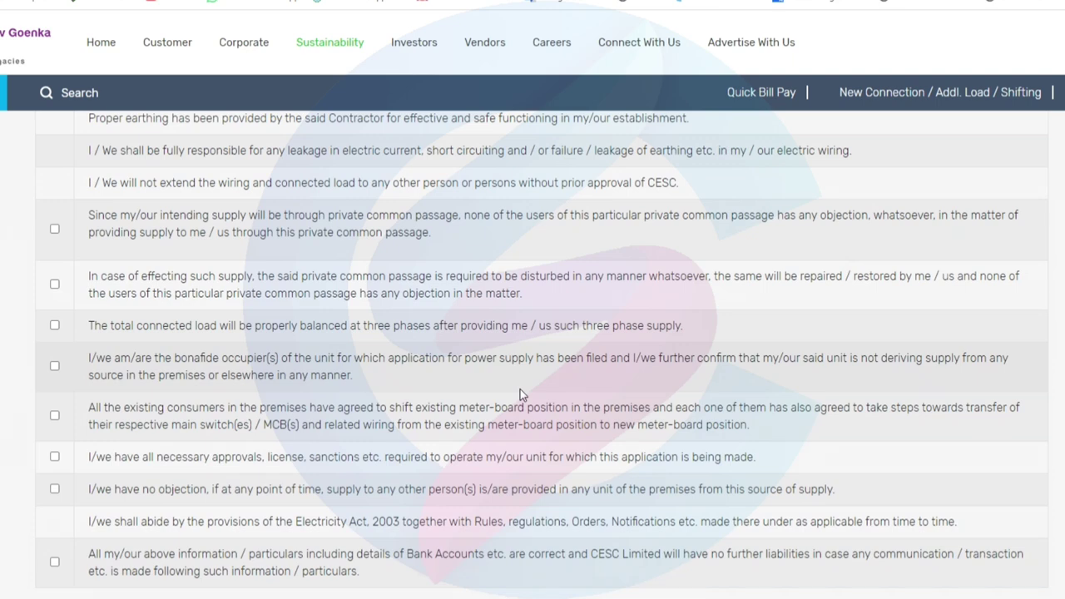
scroll(465, 379, up, 3)
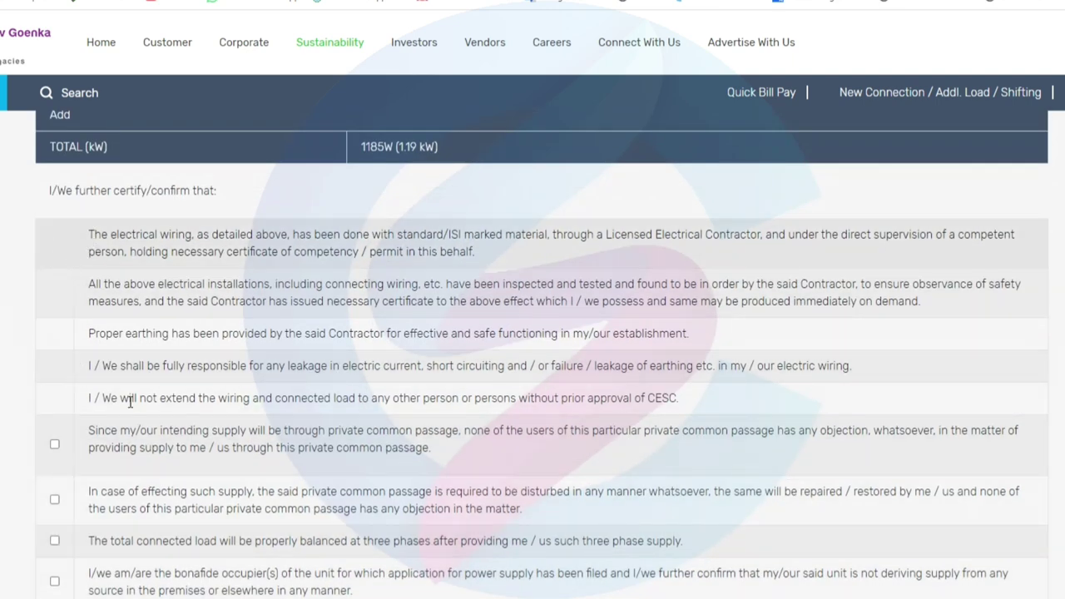
scroll(117, 400, down, 1)
drag(91, 356, 452, 383)
key(ctrl+c)
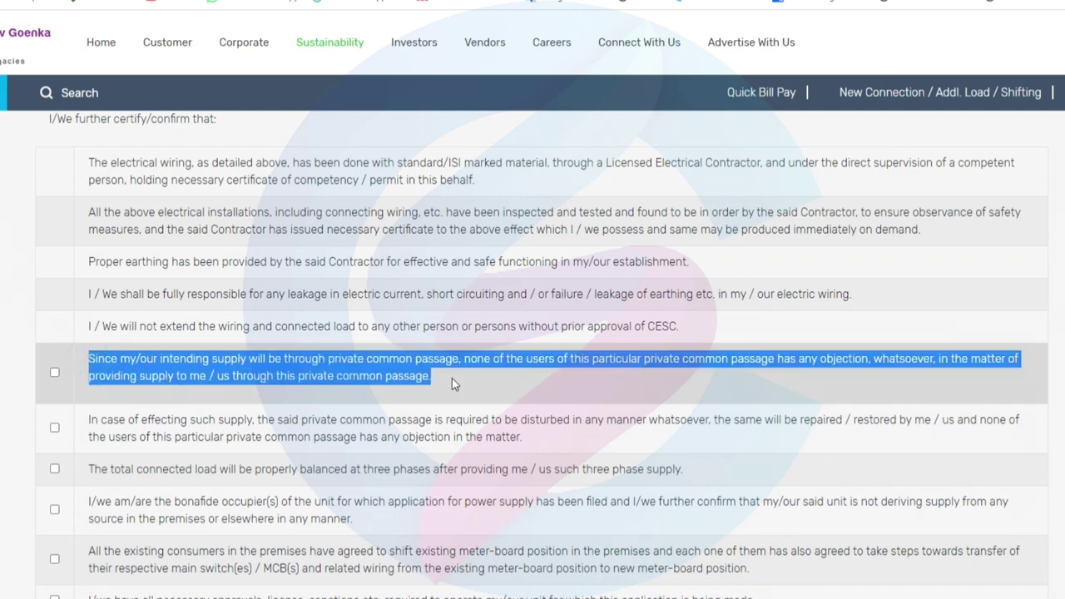
Step: Open Google Translate in a new browser tab and paste the copied statement for translation from English to Bengali
key(ctrl+t)
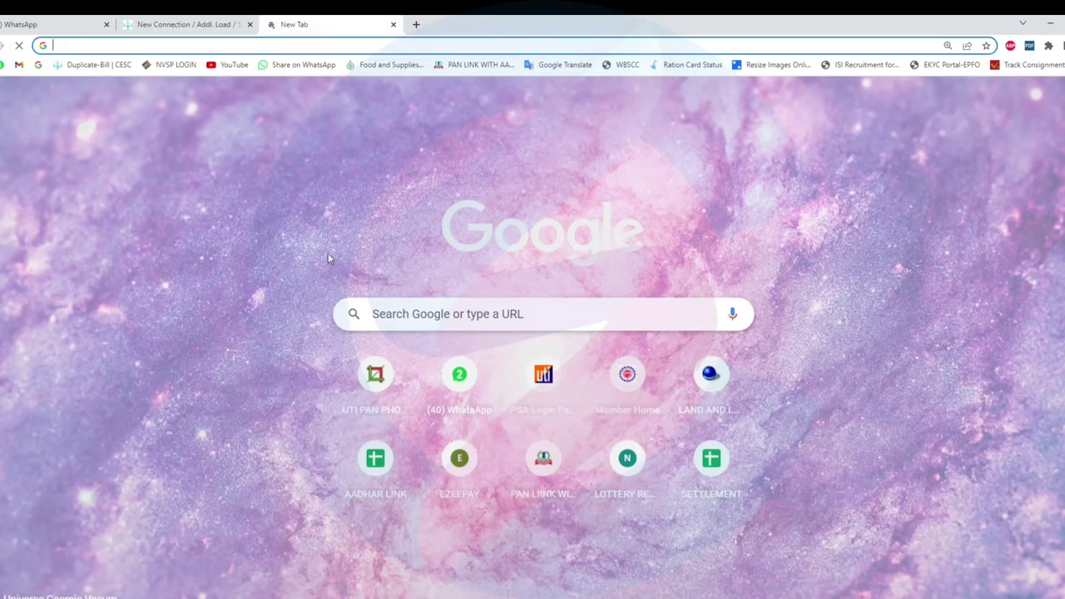
text(t)
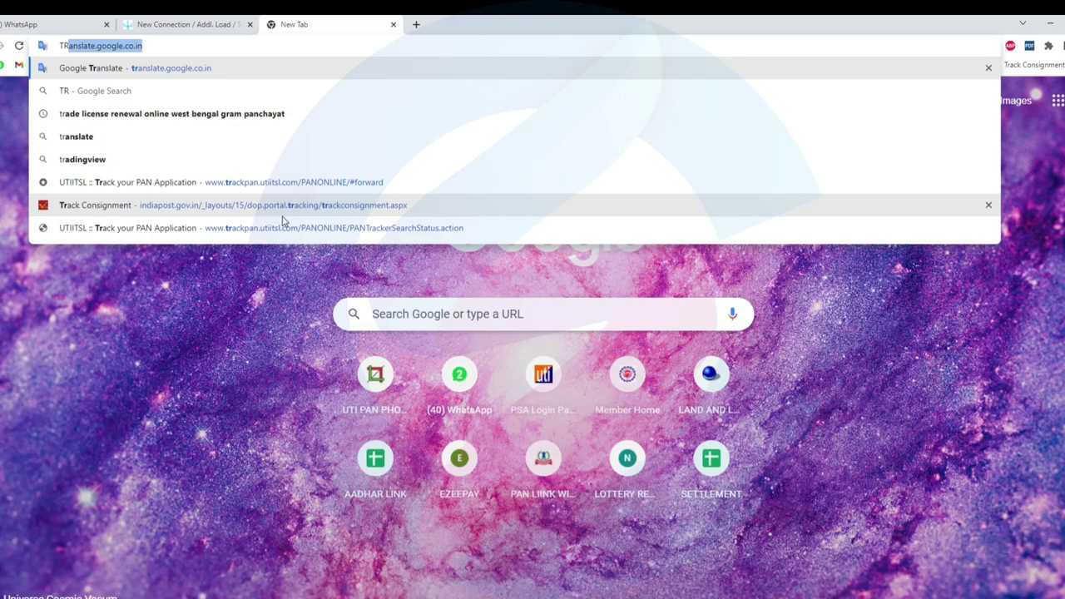
key(Return)
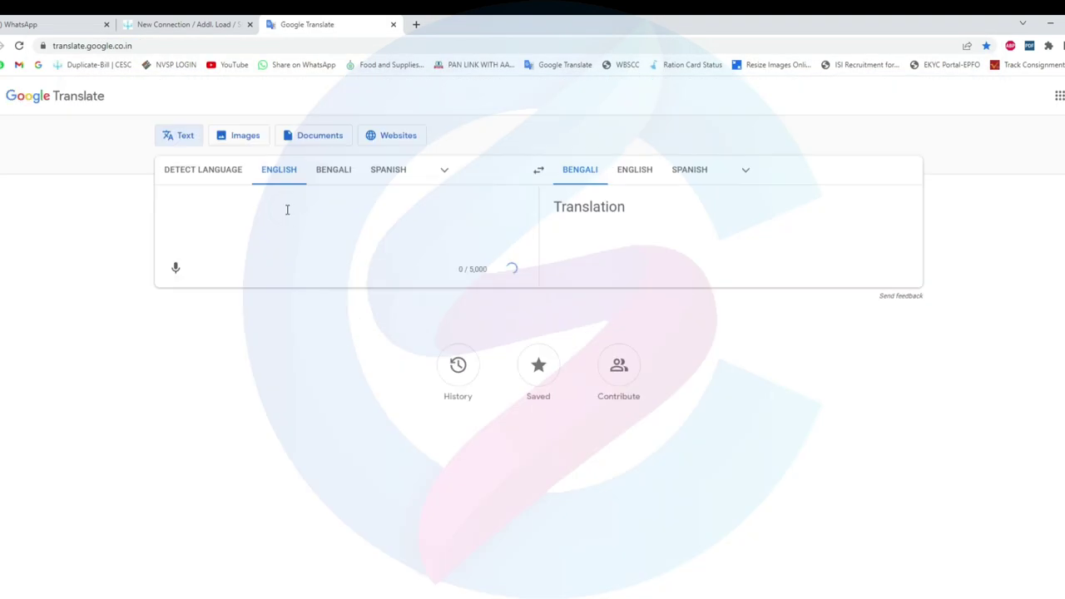
key(ctrl+v)
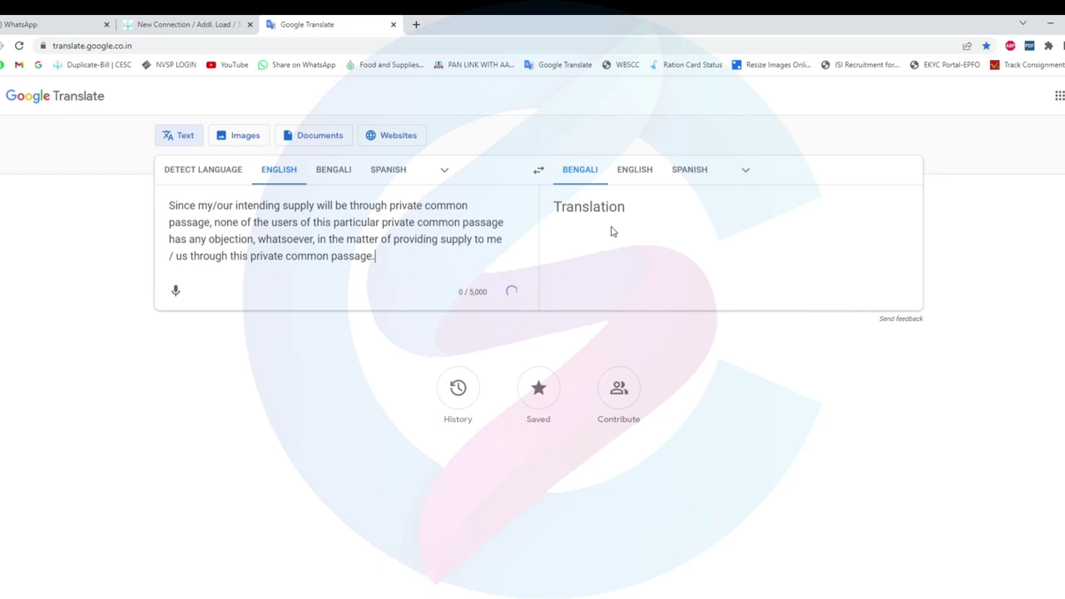
Step: Return to the CESC application and generate the self-certification form
click(174, 24)
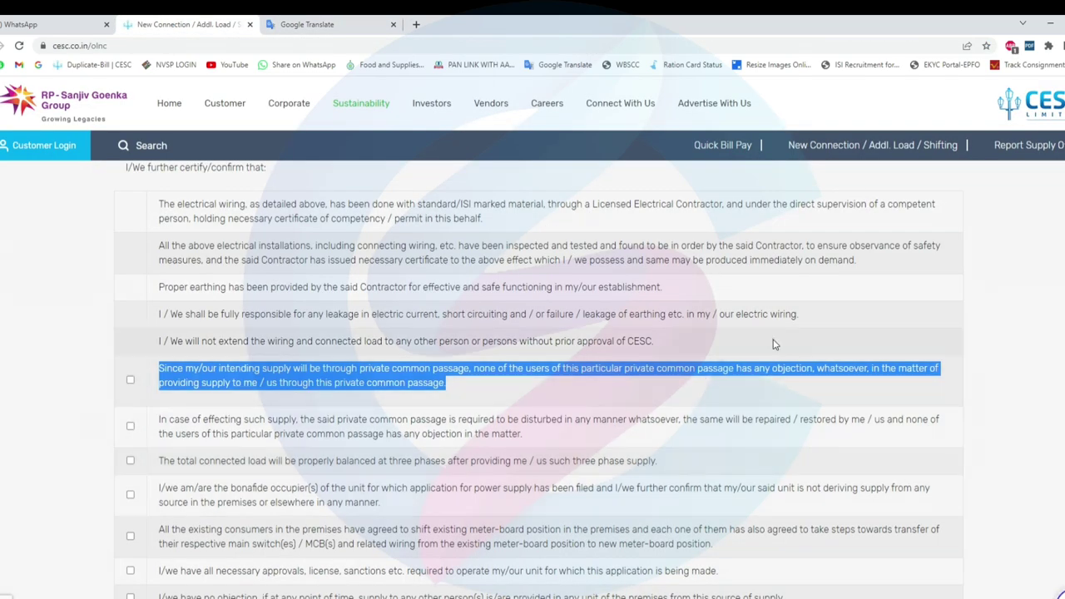
click(139, 360)
scroll(359, 424, down, 4)
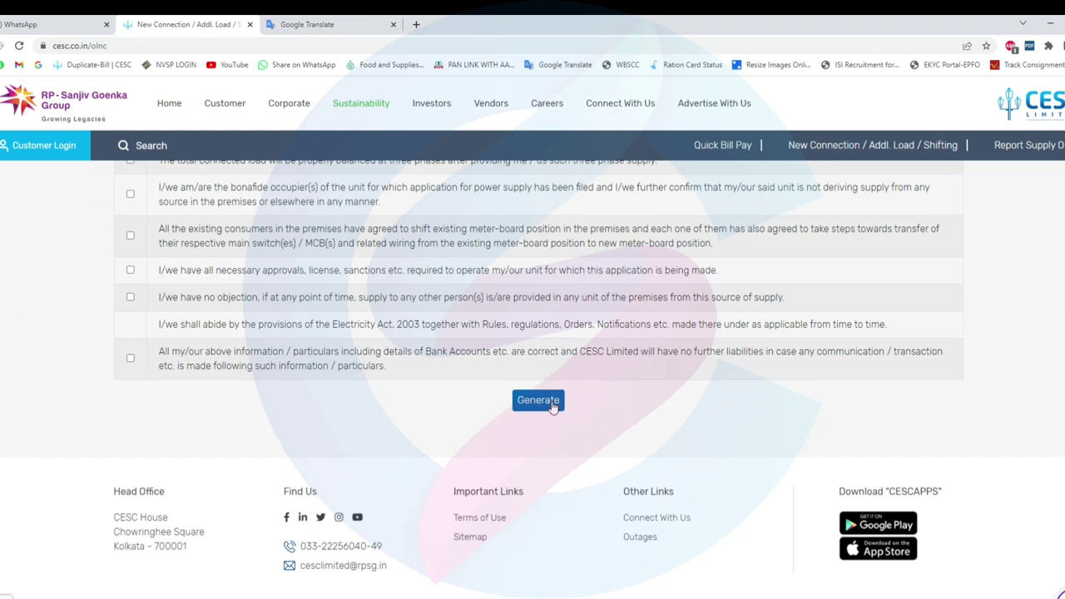
click(554, 406)
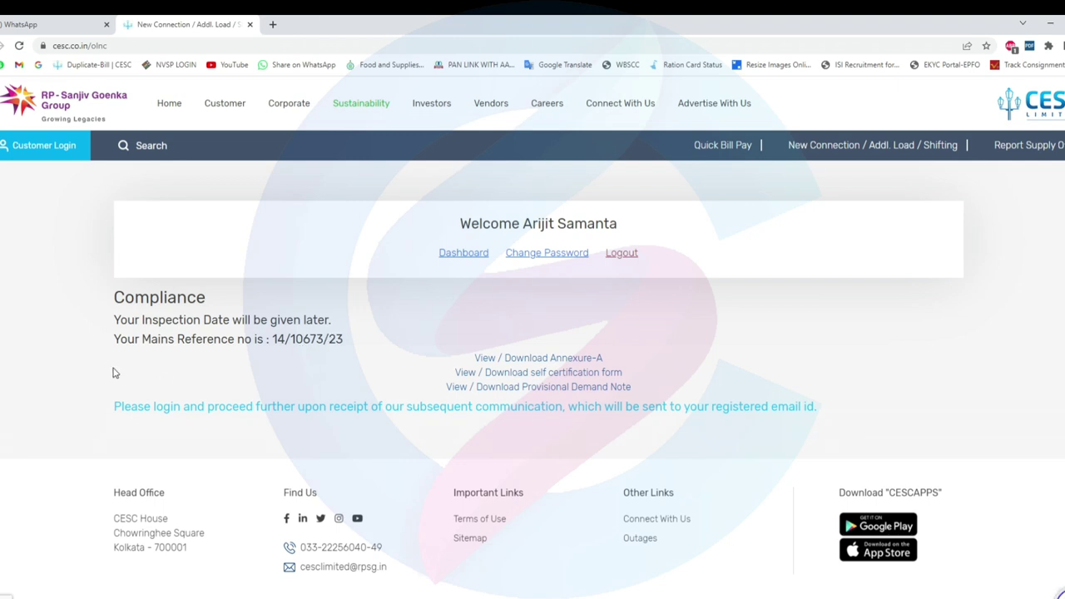
Step: Examine the mains reference number and the inspection date notice on the Compliance page
double_click(307, 339)
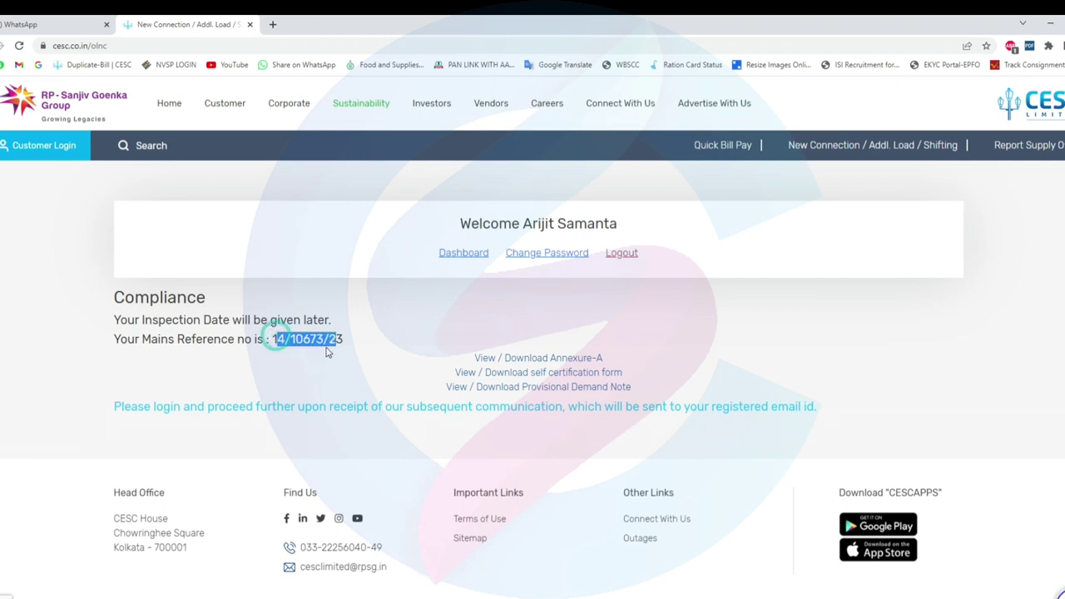
click(324, 347)
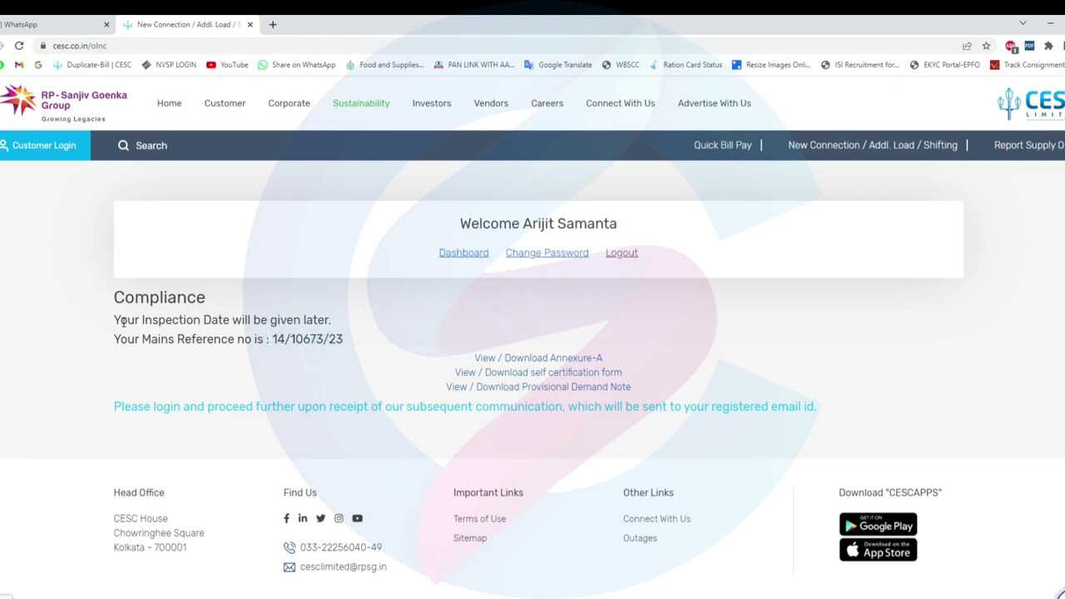
drag(114, 324, 349, 318)
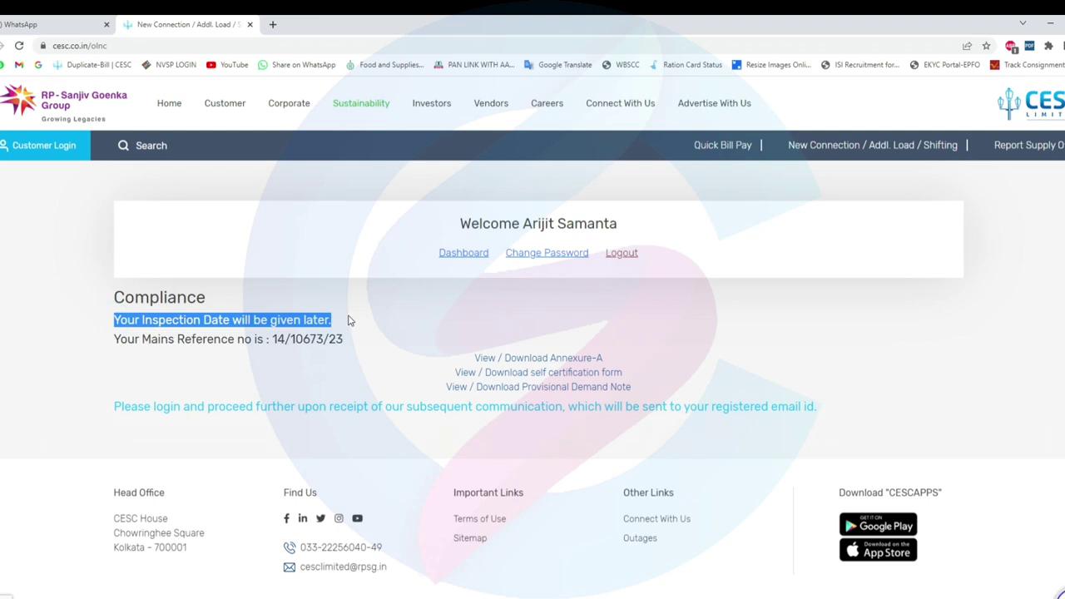
click(372, 350)
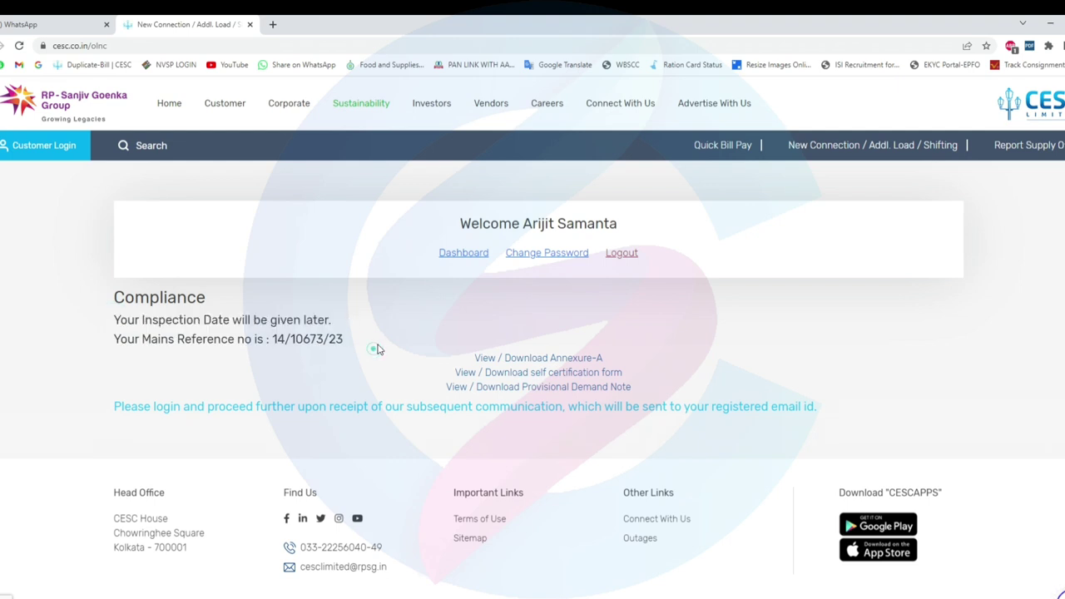
Step: Go to the applications dashboard, find the new application by its mains reference number and open its form
click(472, 258)
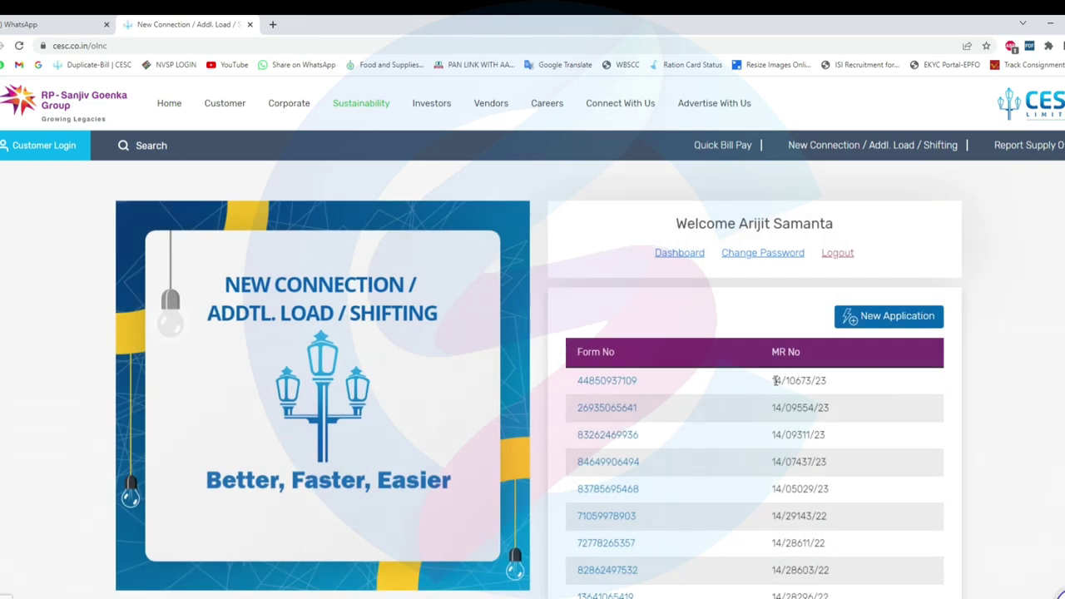
drag(774, 380, 827, 380)
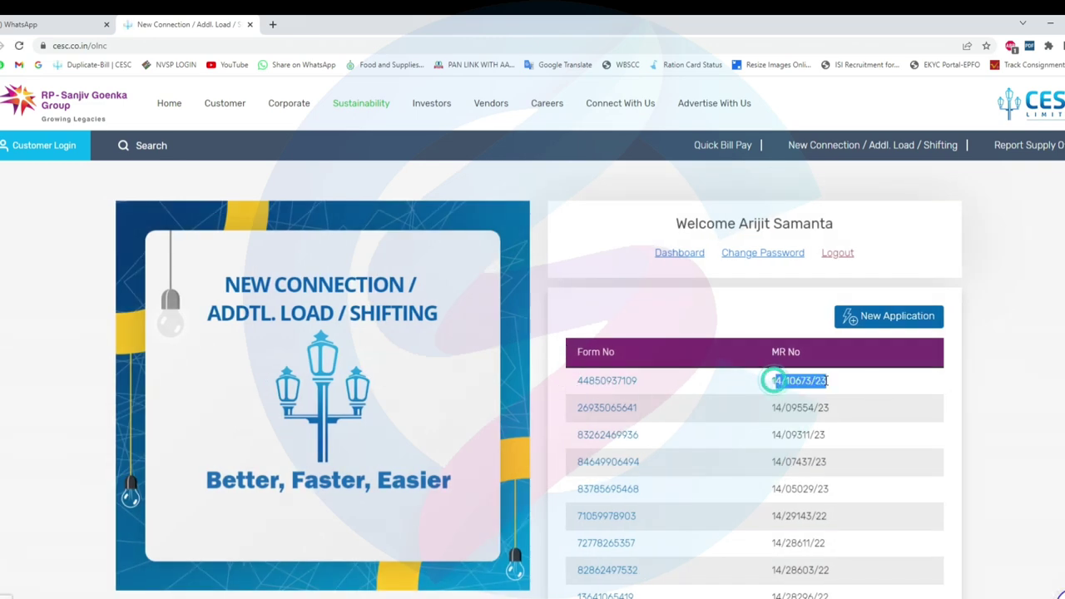
click(614, 380)
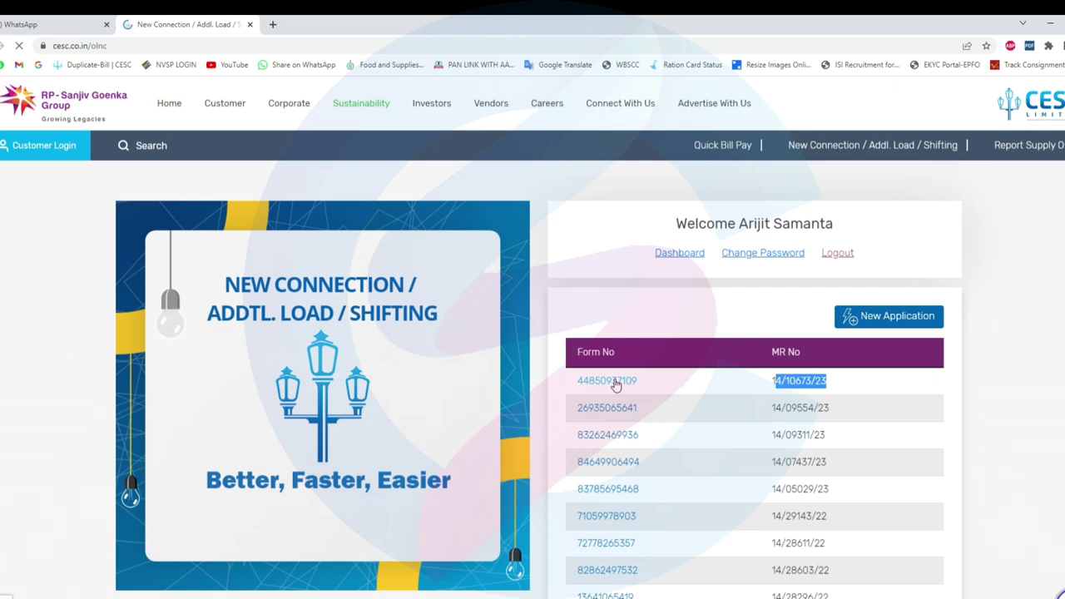